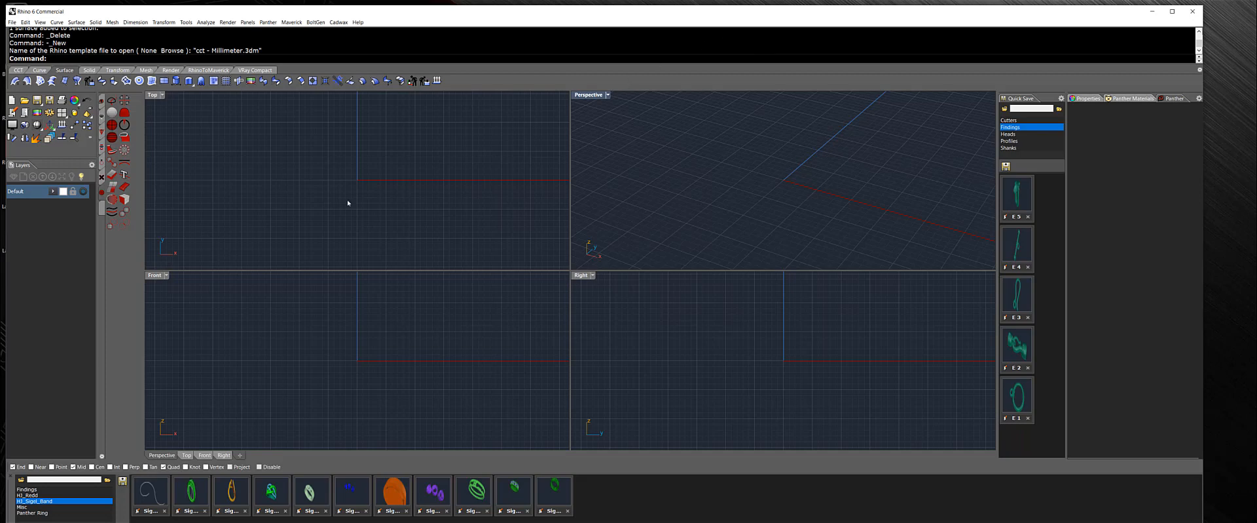
# Import the HJ_Sigel_Band curve from the library into the scene.
pyautogui.click(150, 492)
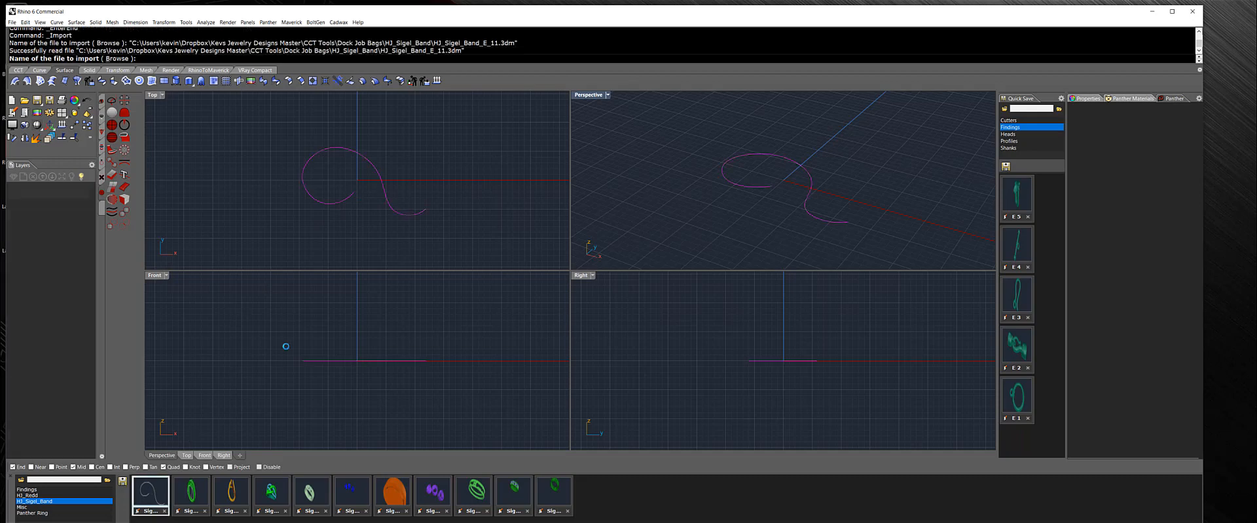
pyautogui.doubleClick(589, 95)
pyautogui.moveTo(668, 218); pyautogui.dragTo(503, 190, button='right')
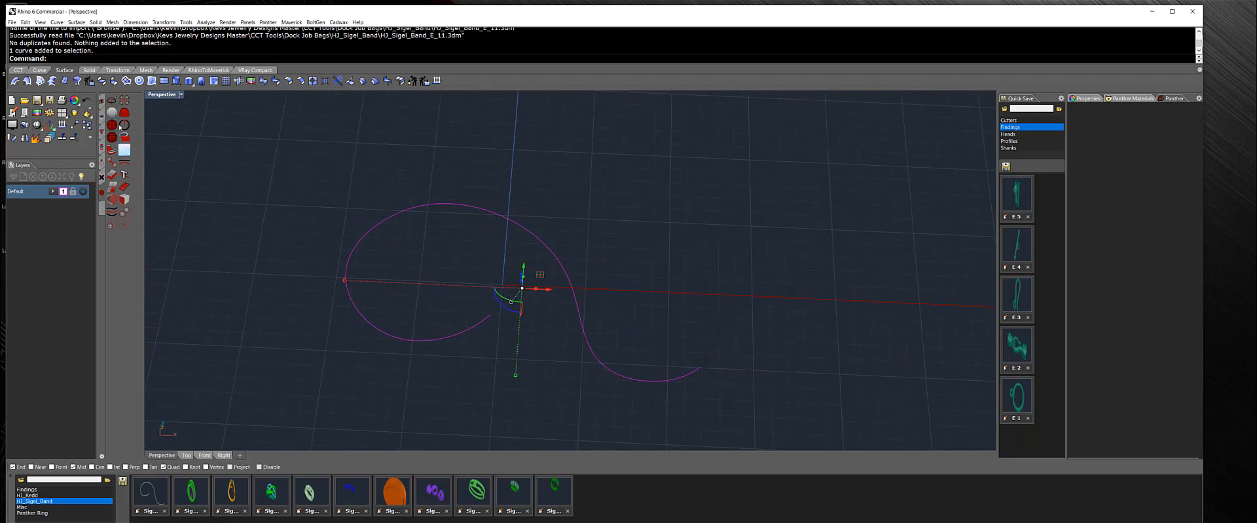
# Browse the side toolbar's tool flyouts to find the profile tool.
pyautogui.click(101, 103)
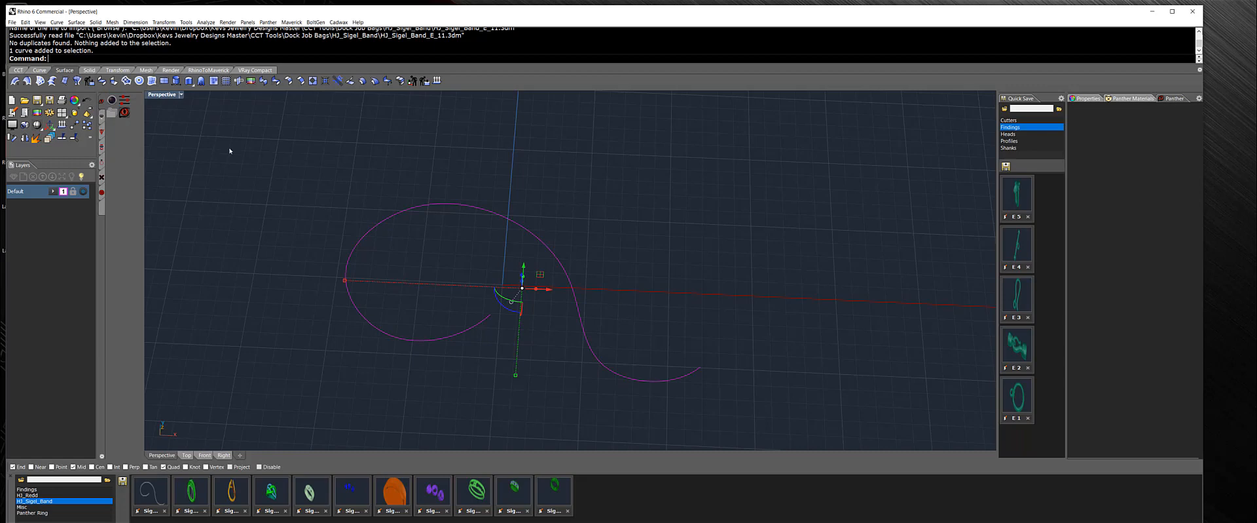
pyautogui.click(102, 118)
pyautogui.click(101, 135)
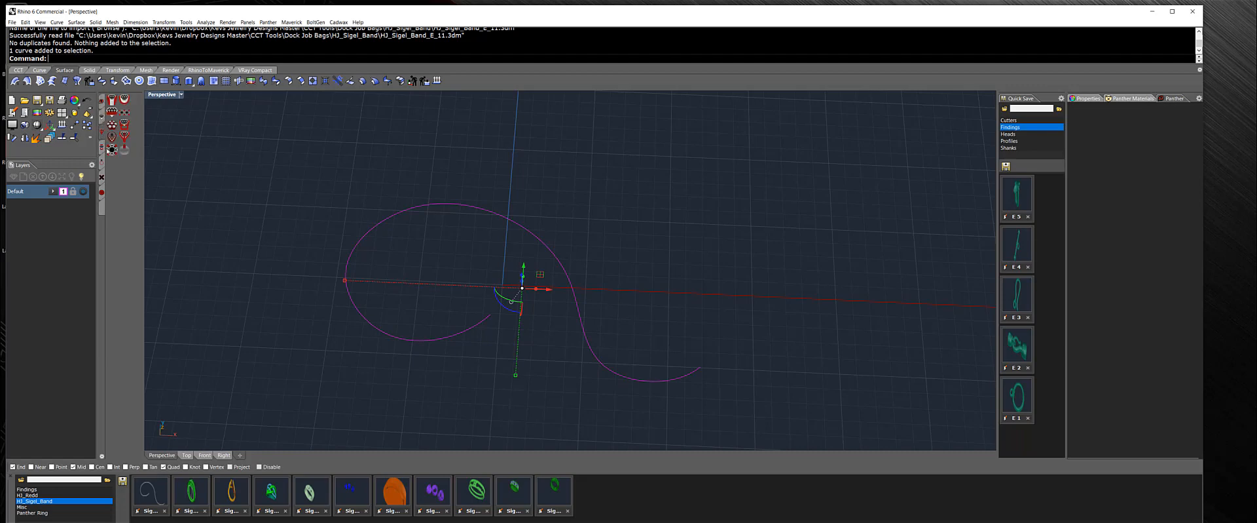
pyautogui.click(101, 148)
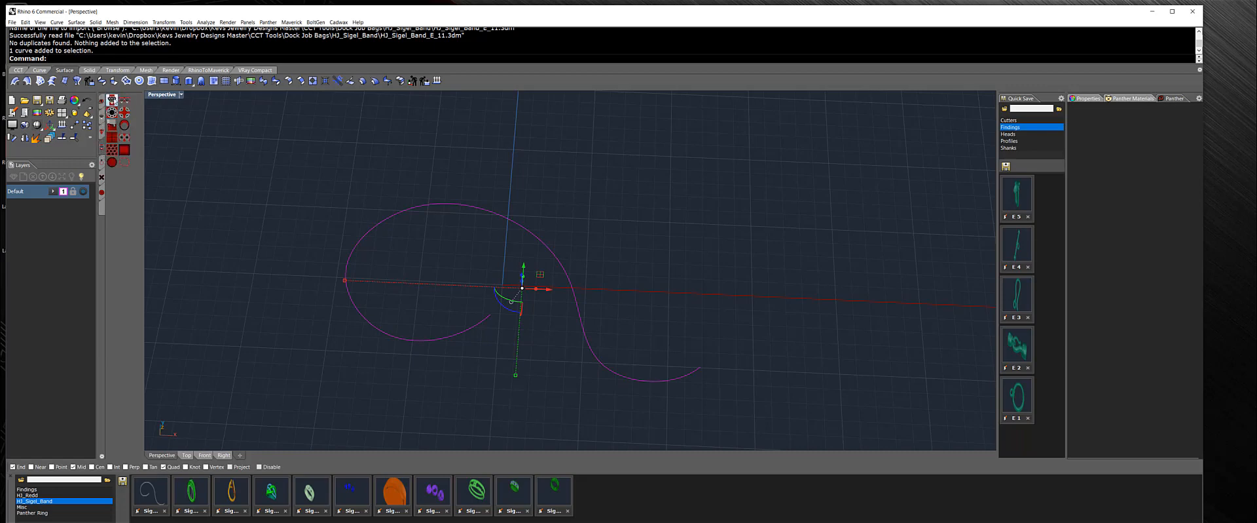
pyautogui.click(102, 163)
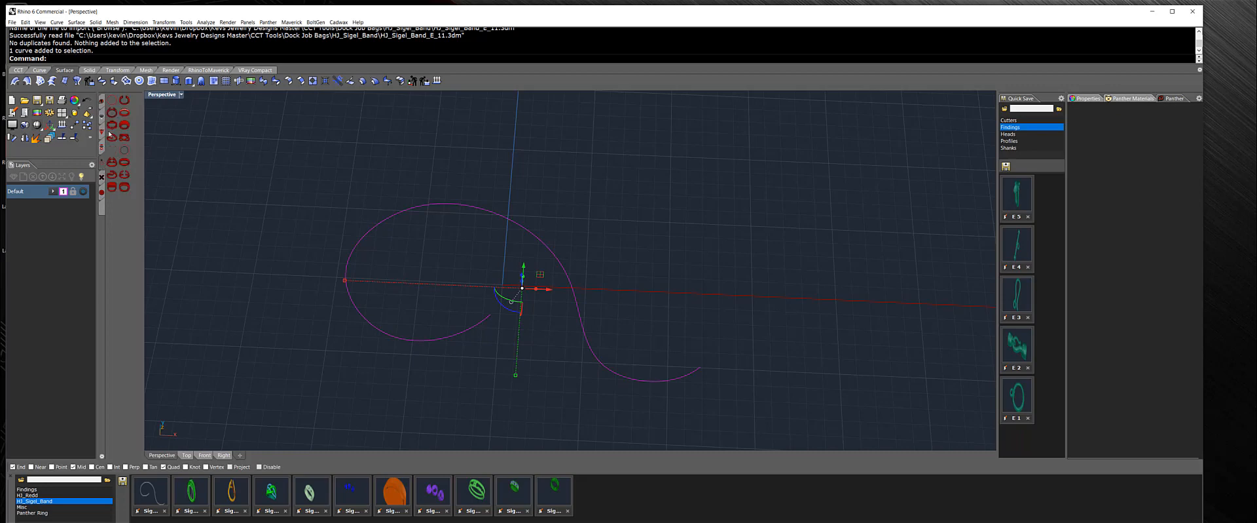
pyautogui.click(101, 177)
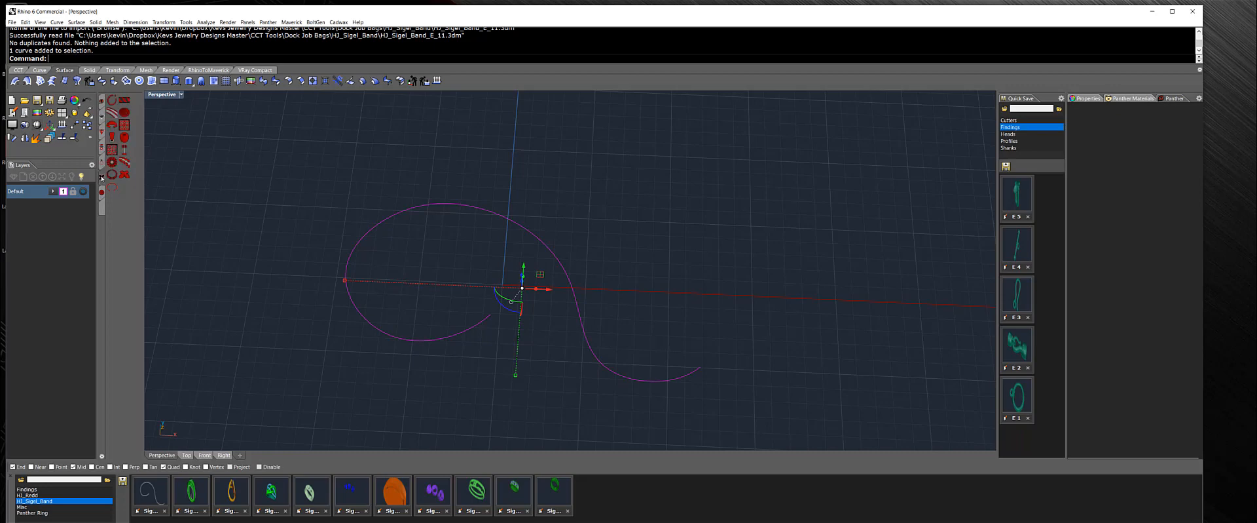
pyautogui.click(101, 195)
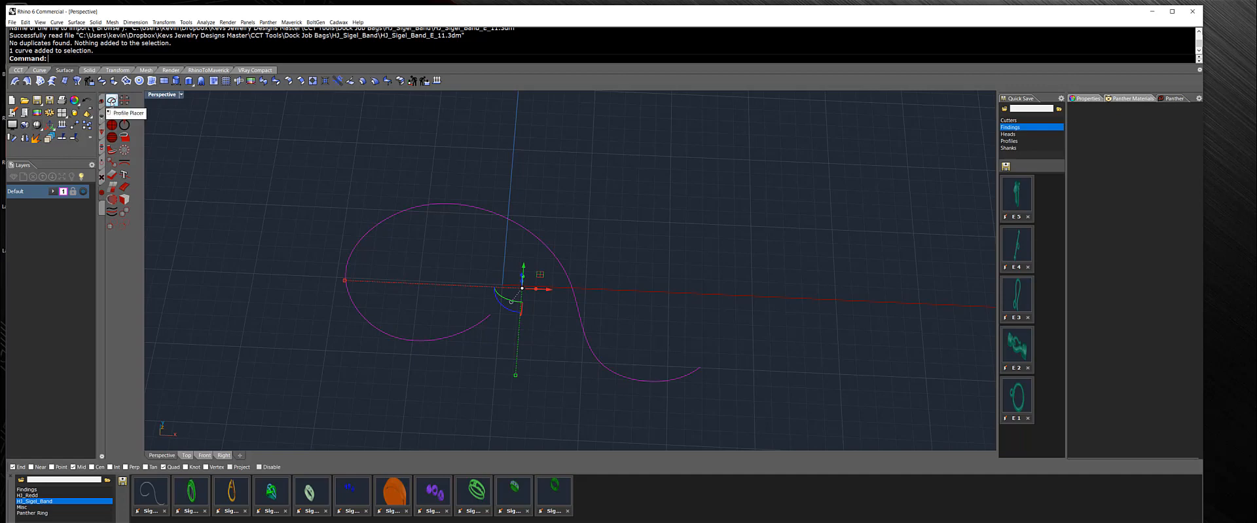
pyautogui.click(112, 101)
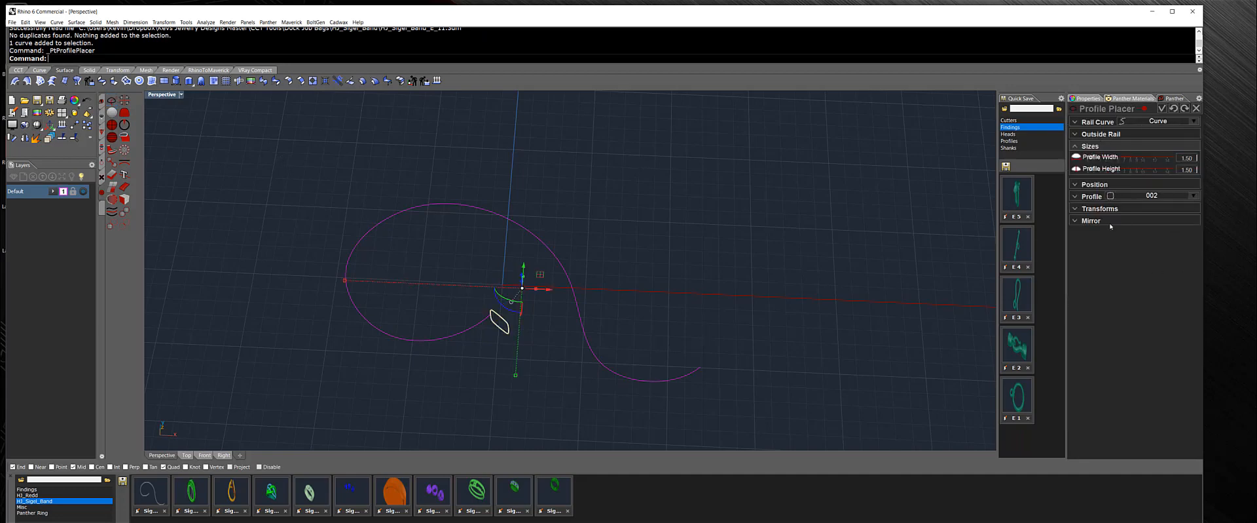
pyautogui.click(1078, 124)
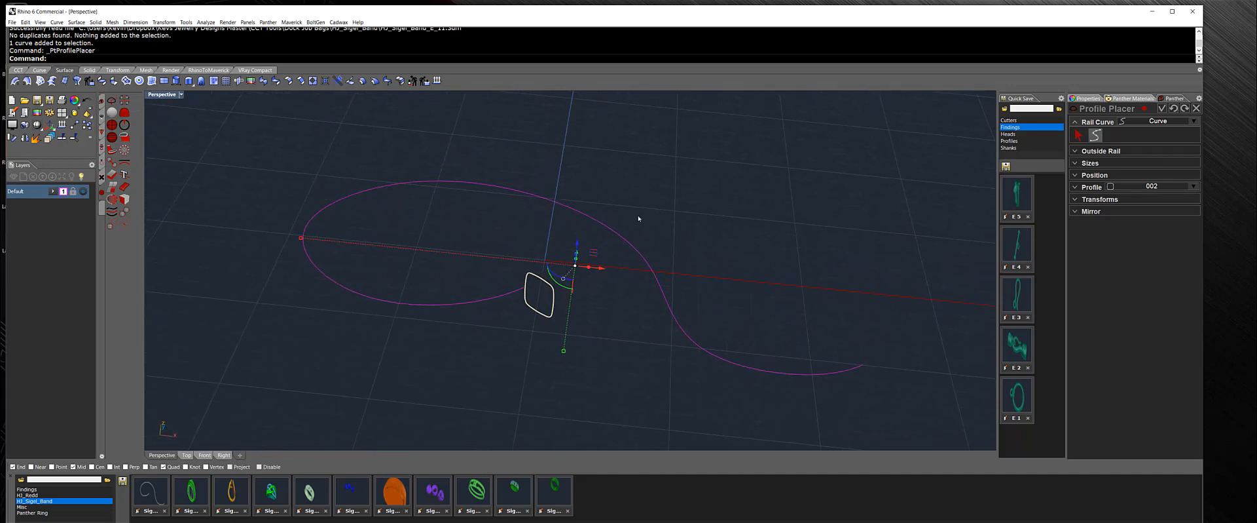
pyautogui.click(675, 218)
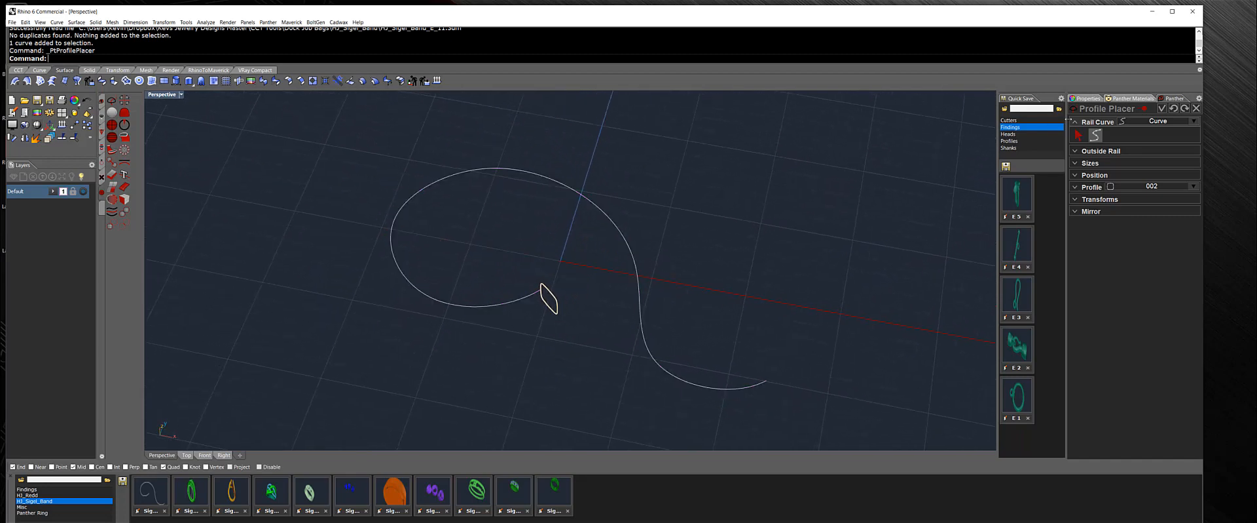
pyautogui.click(1197, 108)
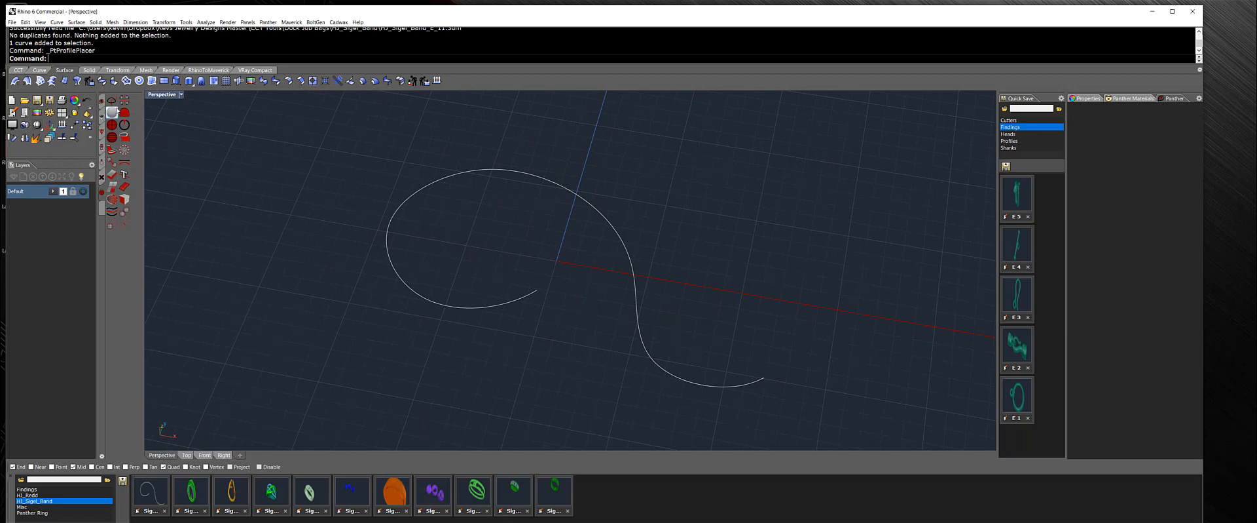
# Start Profile Placer and pick the S-shaped curve as its rail curve.
pyautogui.click(112, 102)
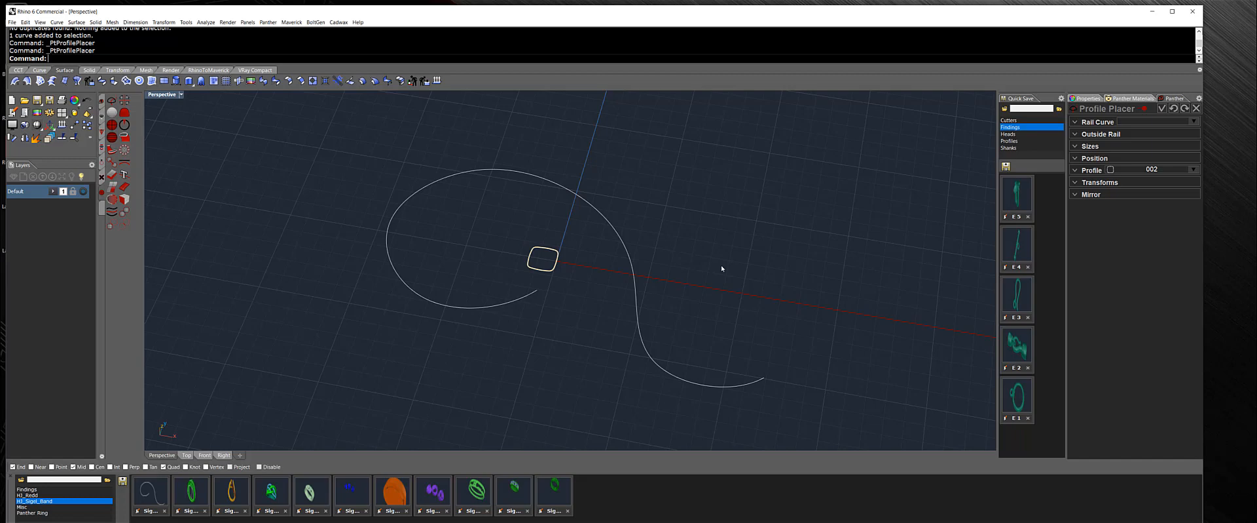
pyautogui.click(1076, 122)
pyautogui.click(1077, 136)
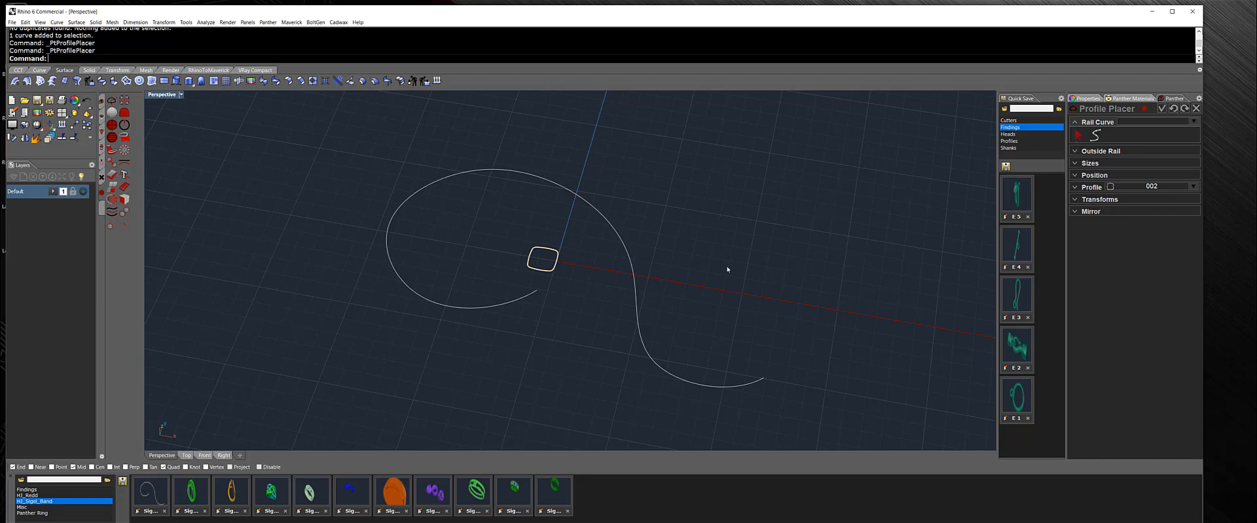
pyautogui.click(1095, 135)
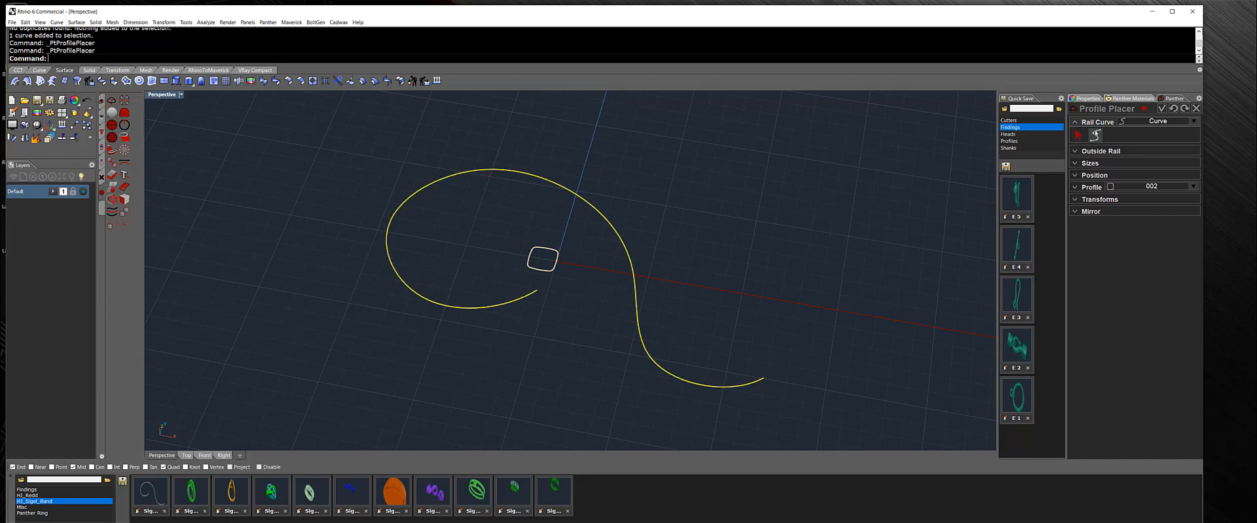
pyautogui.click(1093, 140)
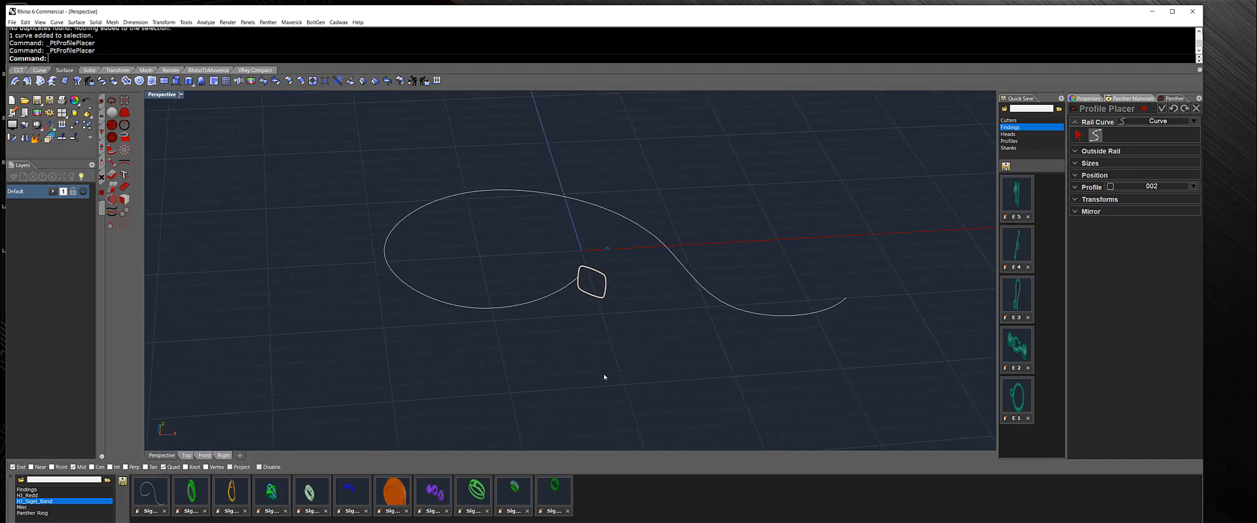
# Choose profile shape 005 for the placed profile.
pyautogui.click(1082, 151)
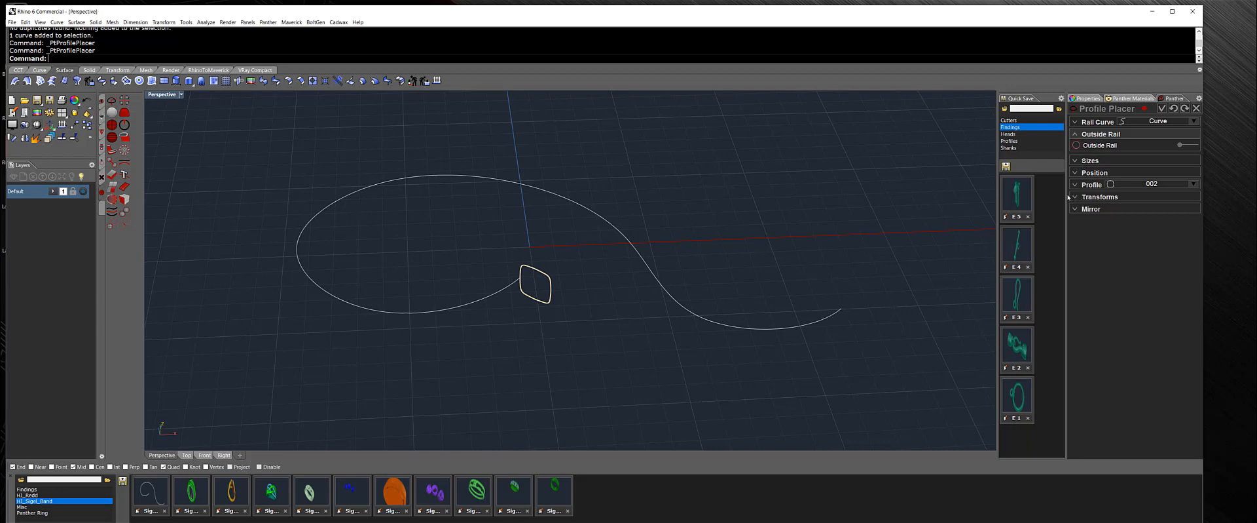
pyautogui.click(1076, 161)
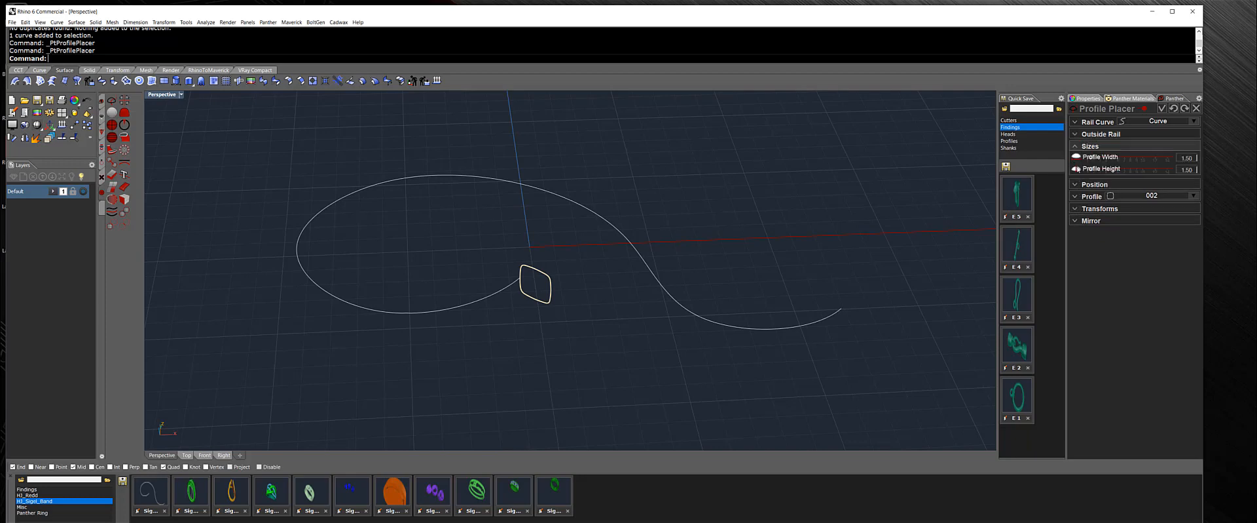
pyautogui.click(1074, 185)
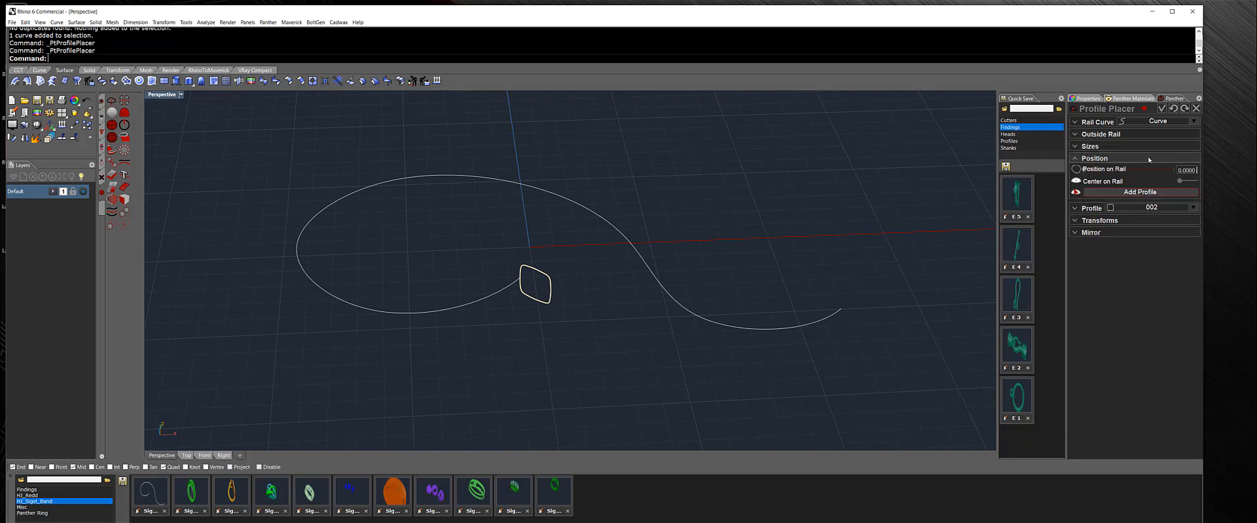
pyautogui.click(1076, 209)
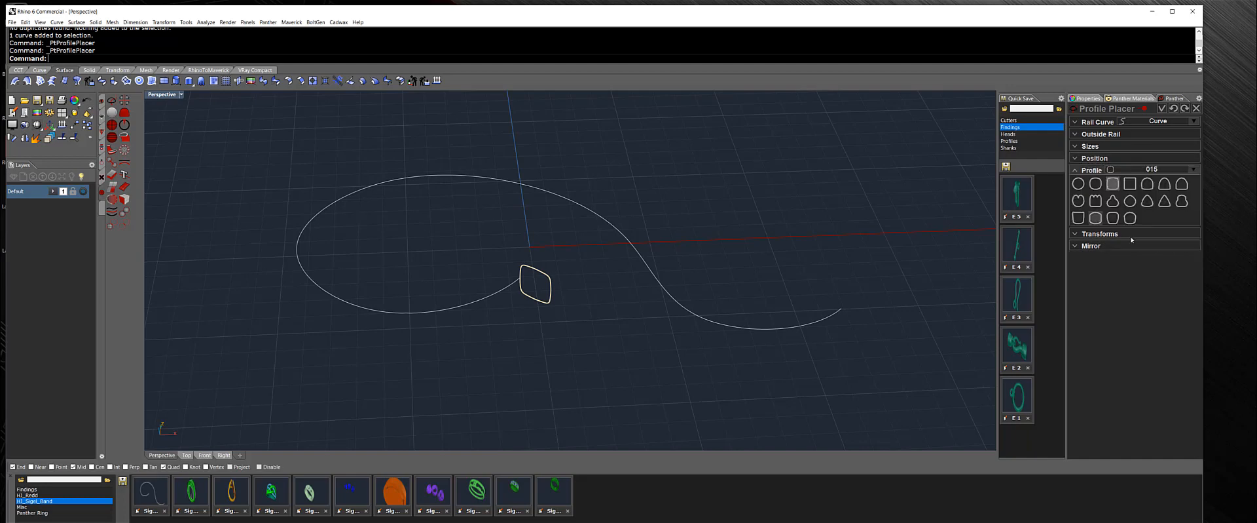
pyautogui.click(1165, 184)
# Set the profile's rotation angle to 180.
pyautogui.click(1078, 235)
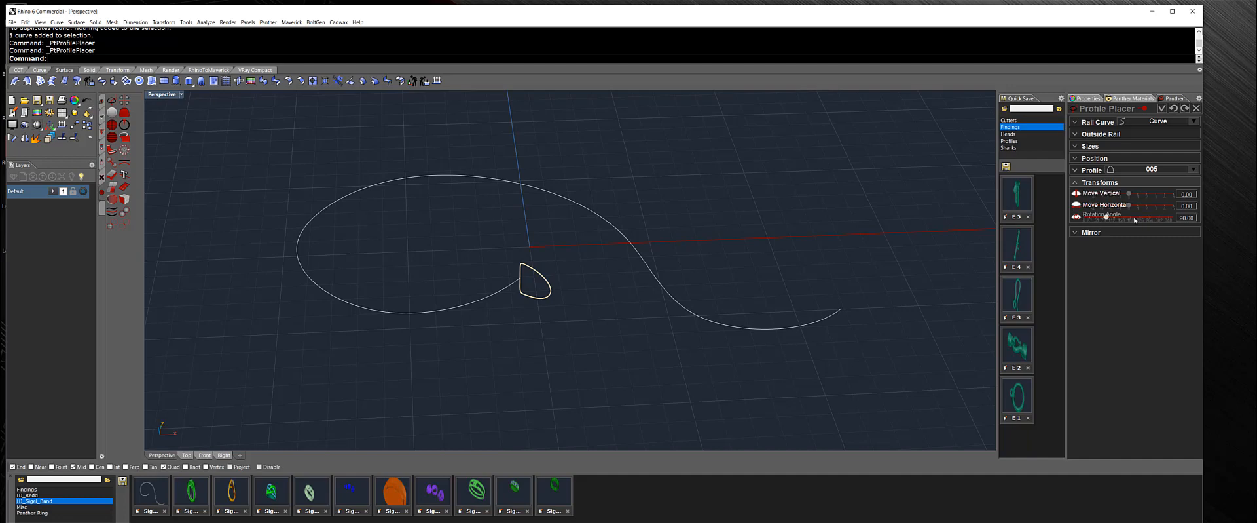
pyautogui.moveTo(1107, 218); pyautogui.dragTo(1177, 219)
pyautogui.doubleClick(1179, 218)
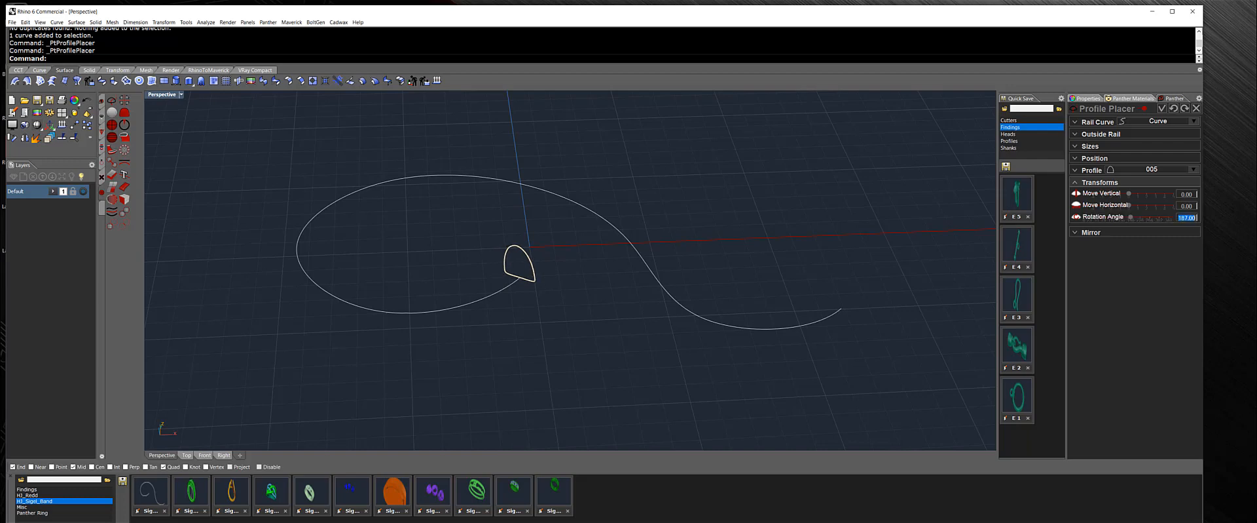
pyautogui.write('18')
pyautogui.press('Return')
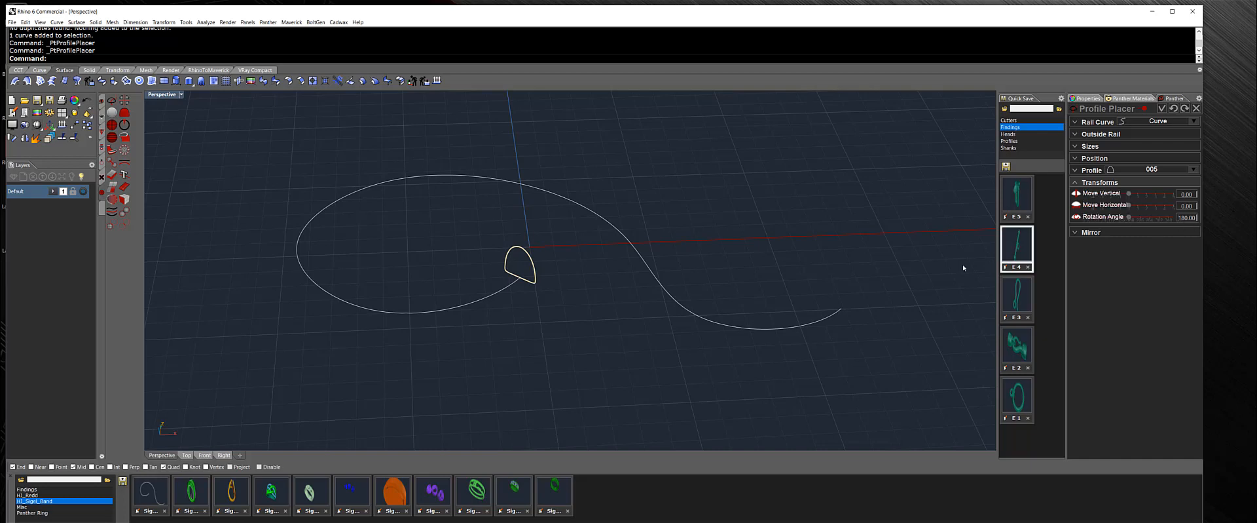
# Add more profiles at points along the rail curve and validate the command.
pyautogui.moveTo(524, 286); pyautogui.dragTo(543, 294, button='right')
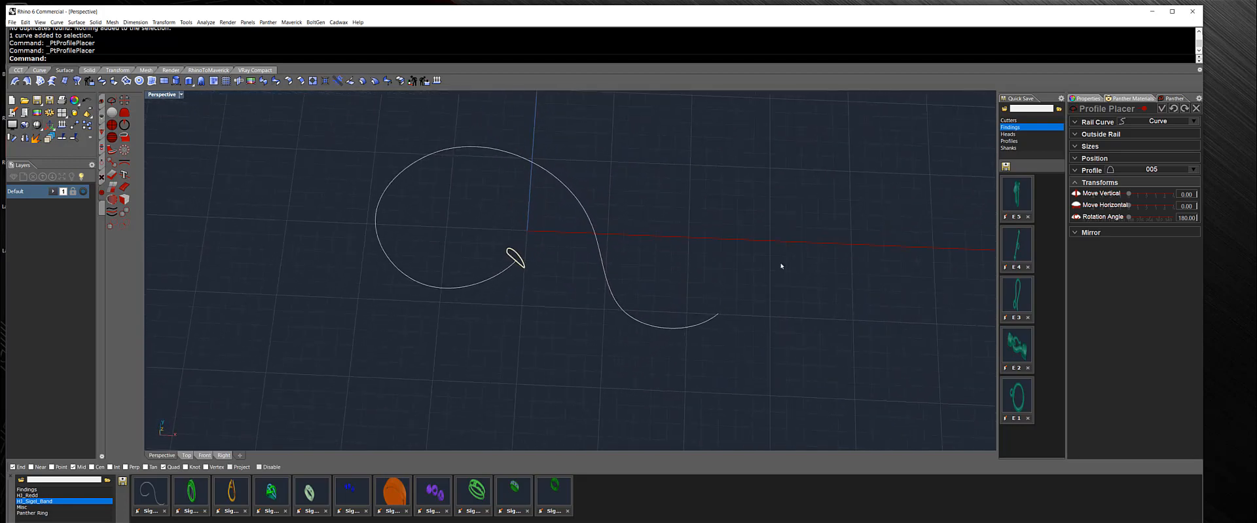
pyautogui.click(1103, 158)
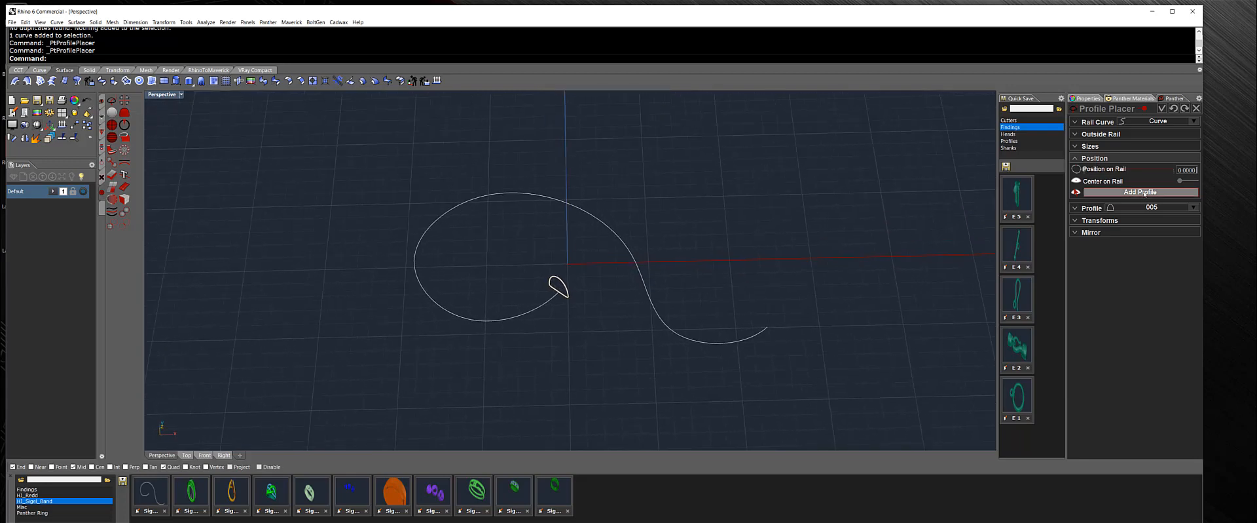
pyautogui.click(1145, 192)
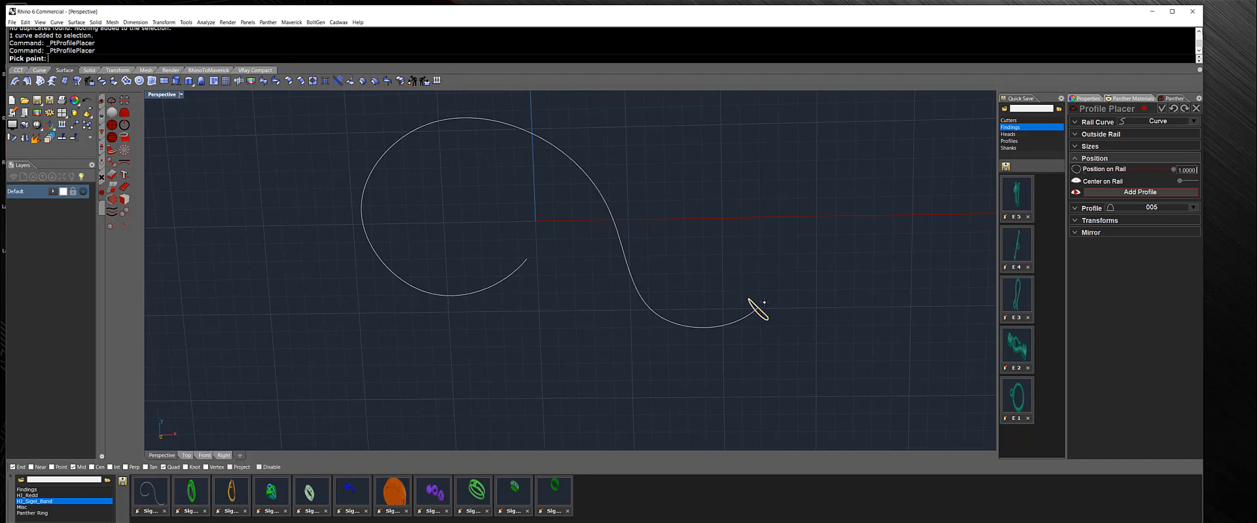
pyautogui.click(531, 260)
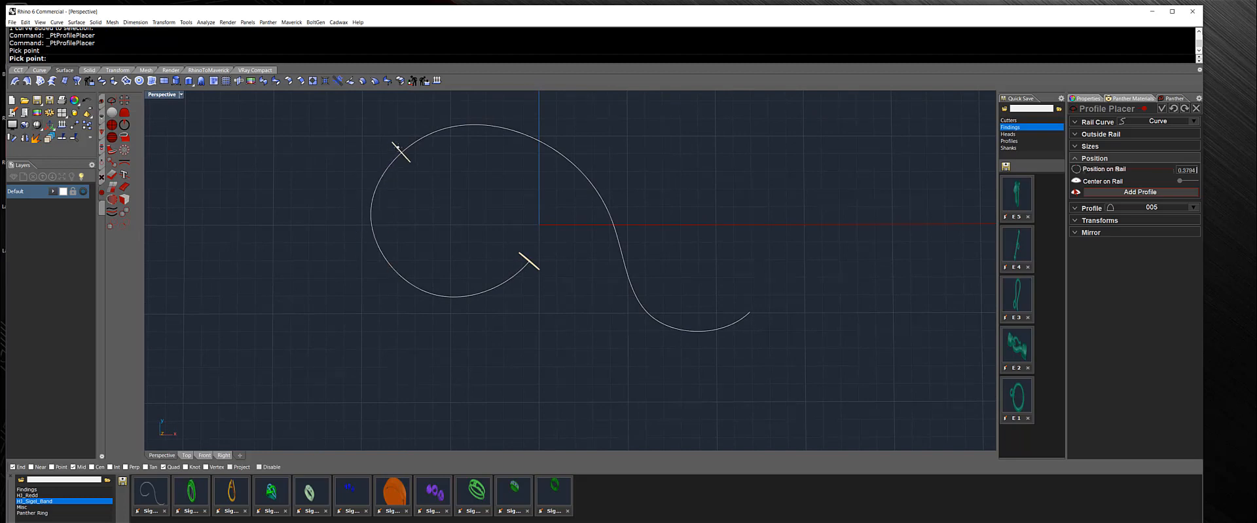
pyautogui.click(397, 147)
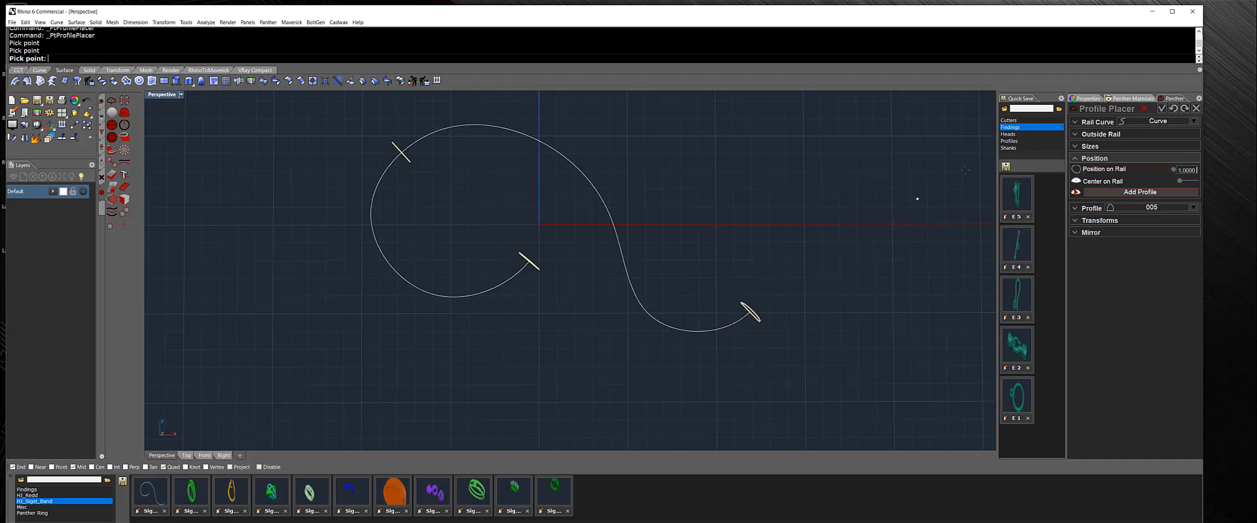
pyautogui.click(1163, 109)
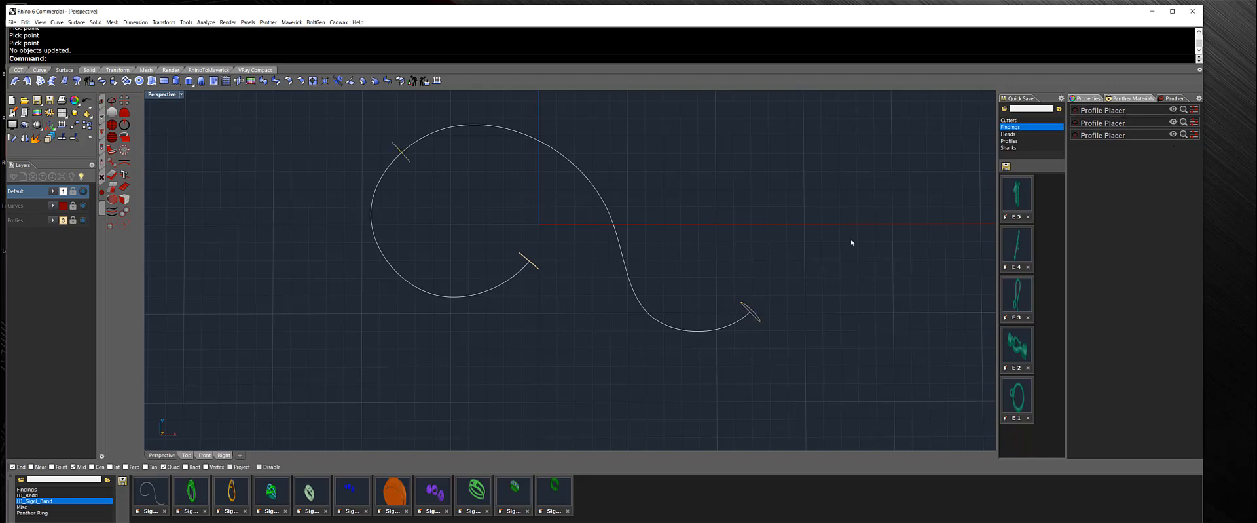
# Edit the second Profile Placer, setting profile width 2.00, height 3.00 and rotation angle about 183.
pyautogui.moveTo(784, 387); pyautogui.dragTo(759, 314, button='right')
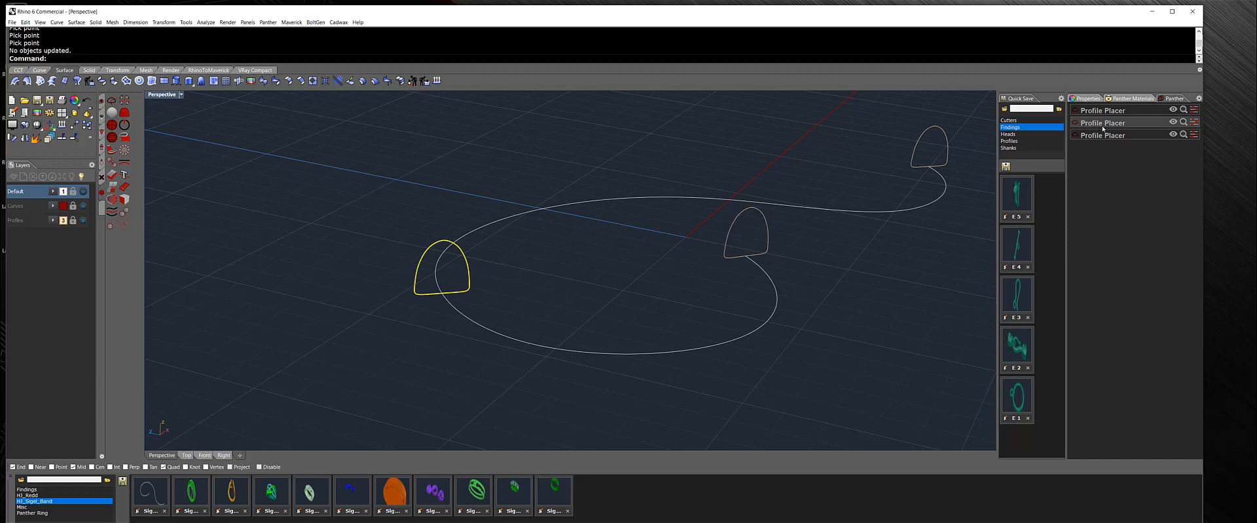
pyautogui.click(1194, 123)
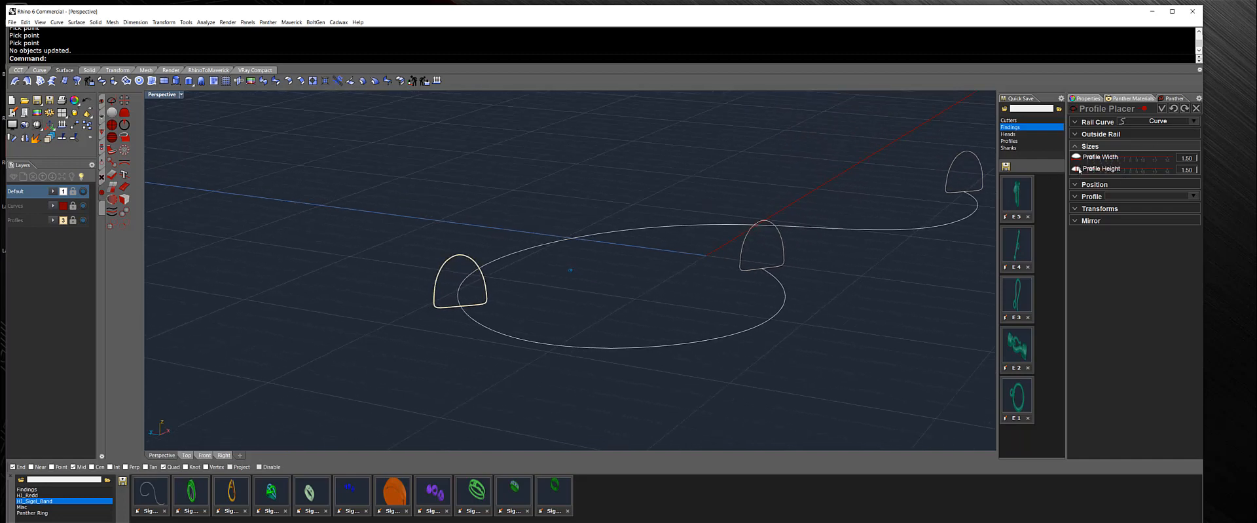
pyautogui.moveTo(1093, 170); pyautogui.dragTo(1106, 170)
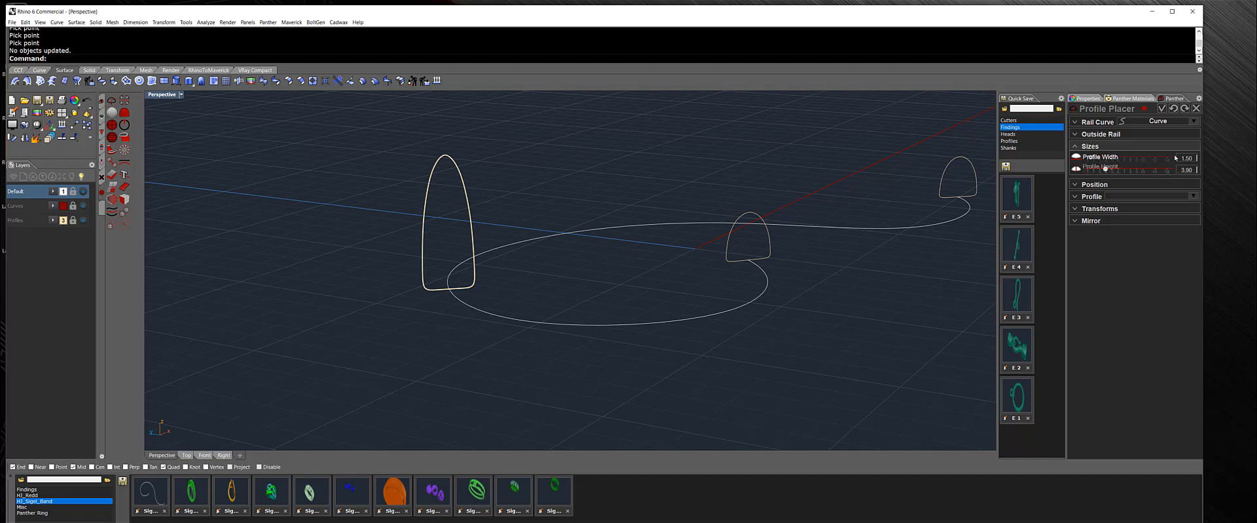
pyautogui.moveTo(1091, 156); pyautogui.dragTo(1099, 160)
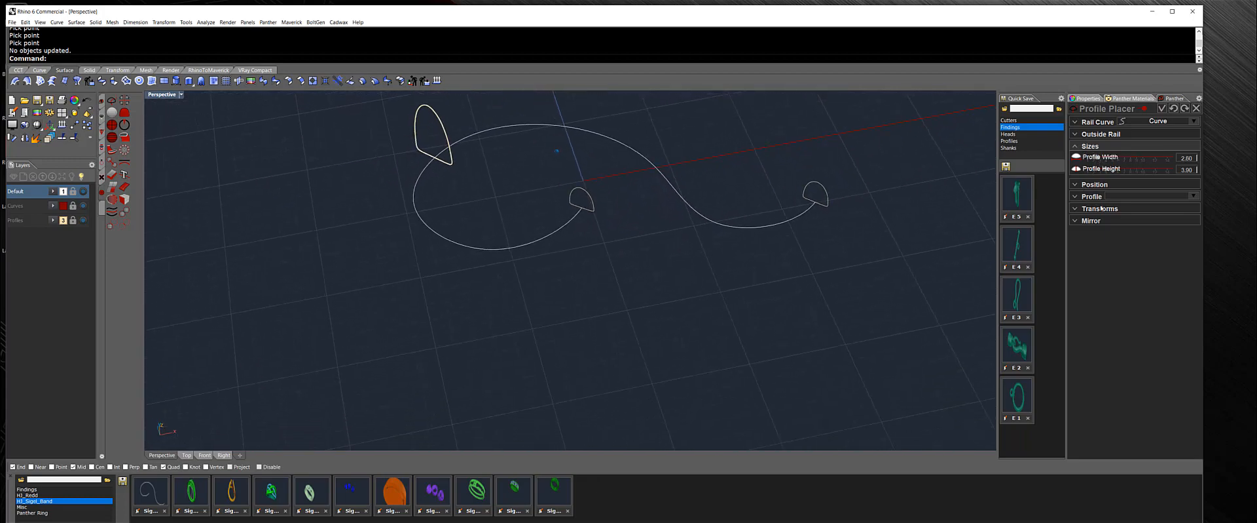
pyautogui.click(1084, 208)
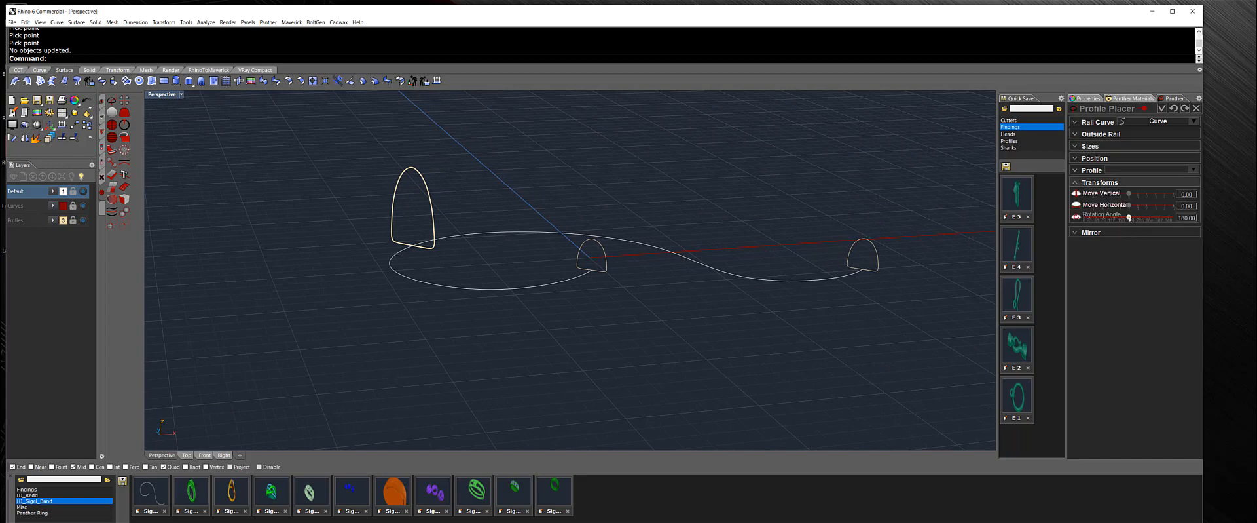
pyautogui.moveTo(1129, 218); pyautogui.dragTo(1126, 219)
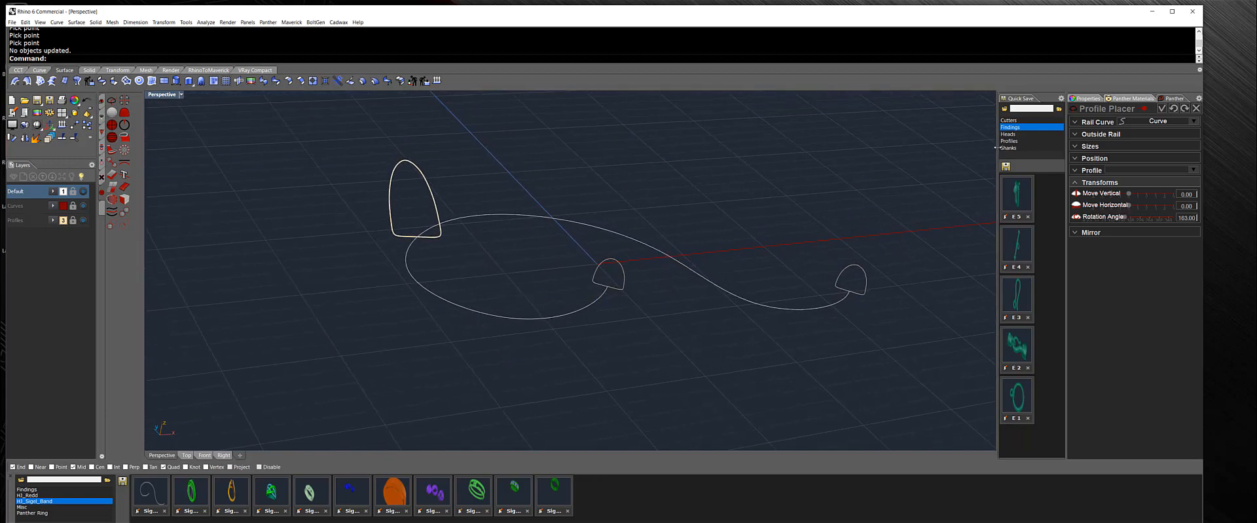
# Validate the profile edit and sweep a surface along the S-shaped rail through its three profiles.
pyautogui.click(1164, 108)
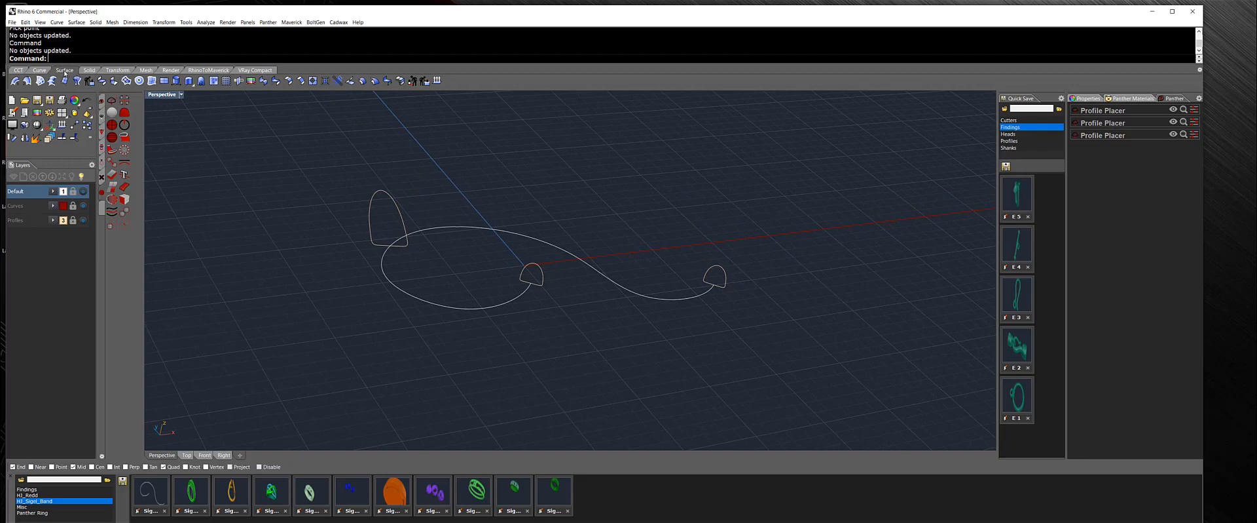
pyautogui.click(14, 80)
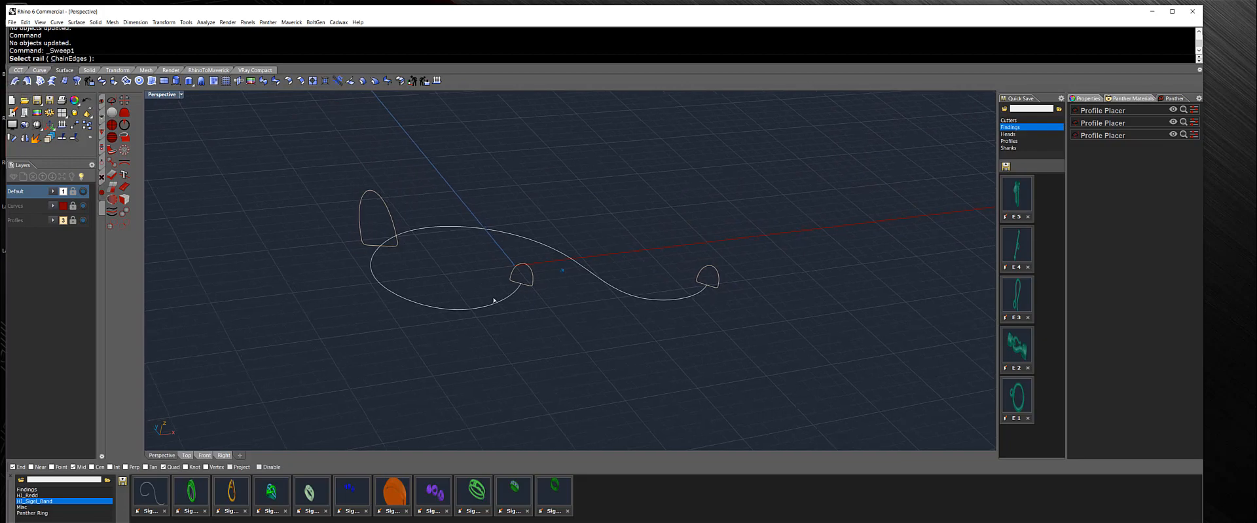
pyautogui.click(497, 209)
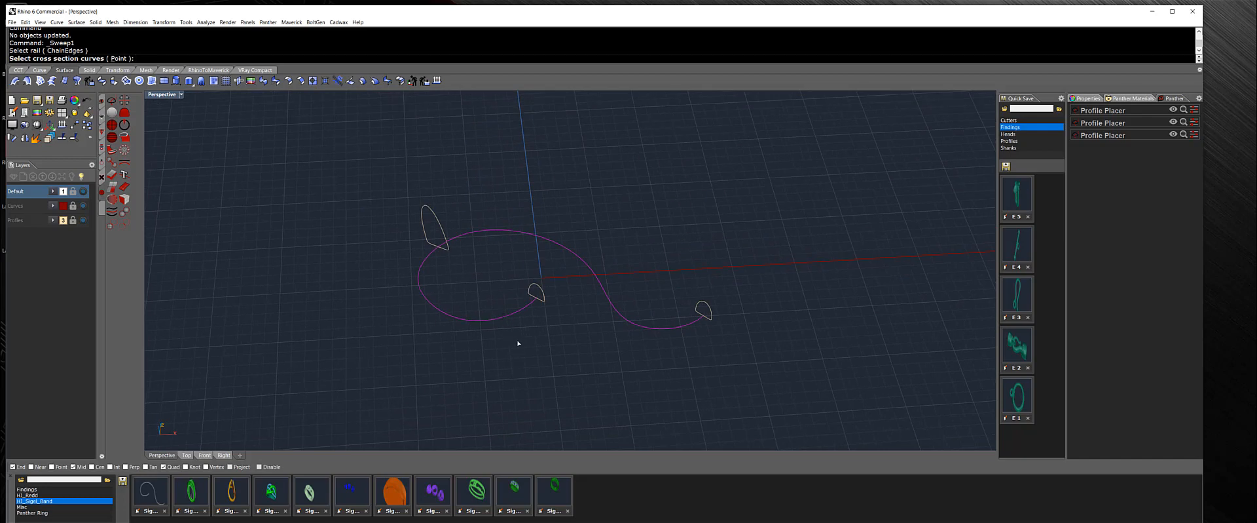
pyautogui.click(539, 299)
pyautogui.click(446, 246)
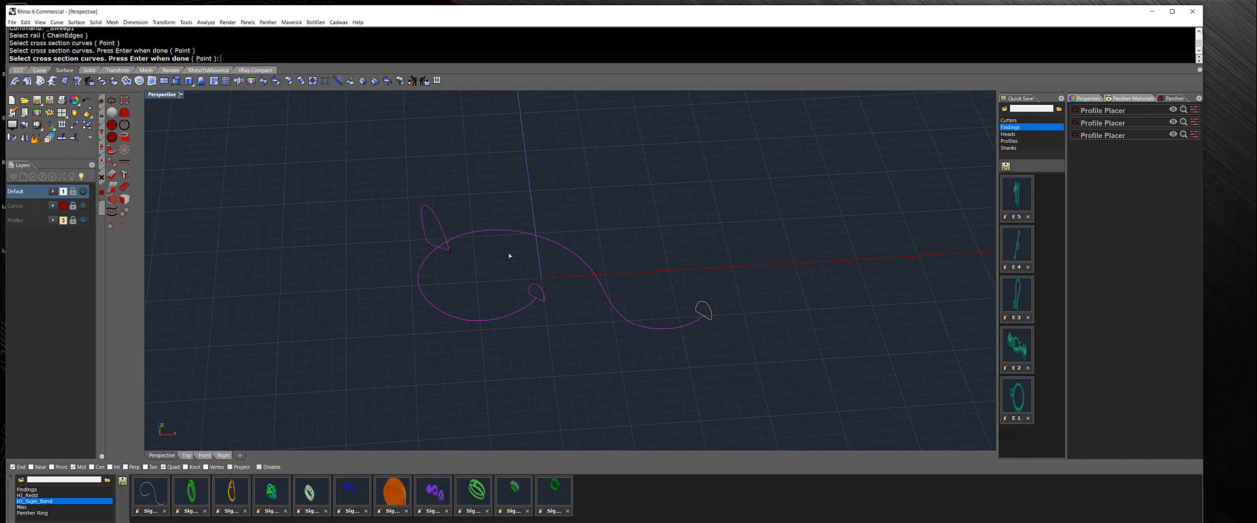
pyautogui.click(698, 306)
pyautogui.press('Return')
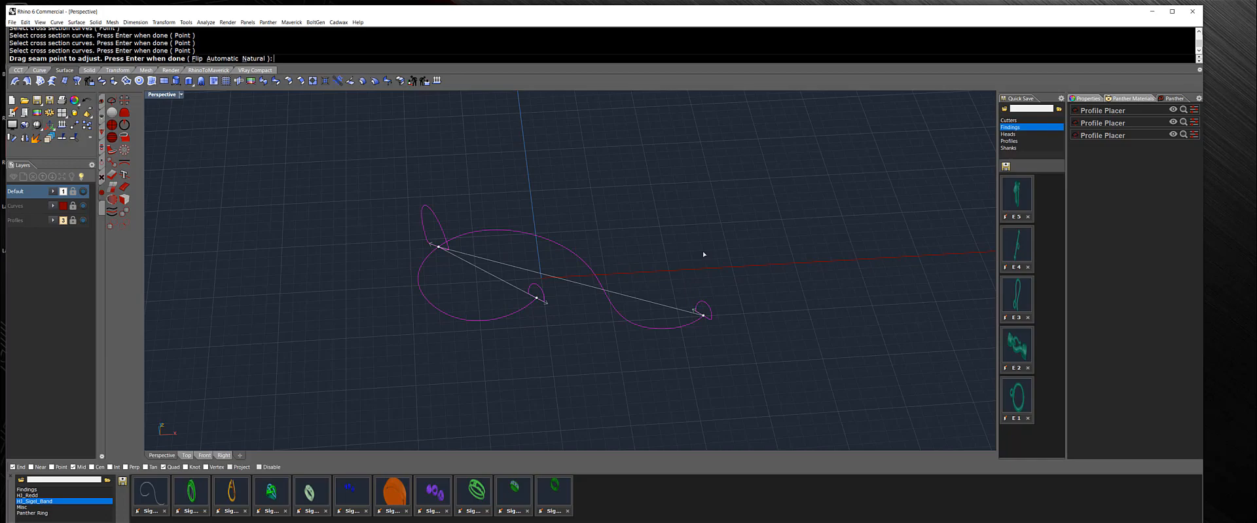
pyautogui.press('Return')
pyautogui.click(853, 334)
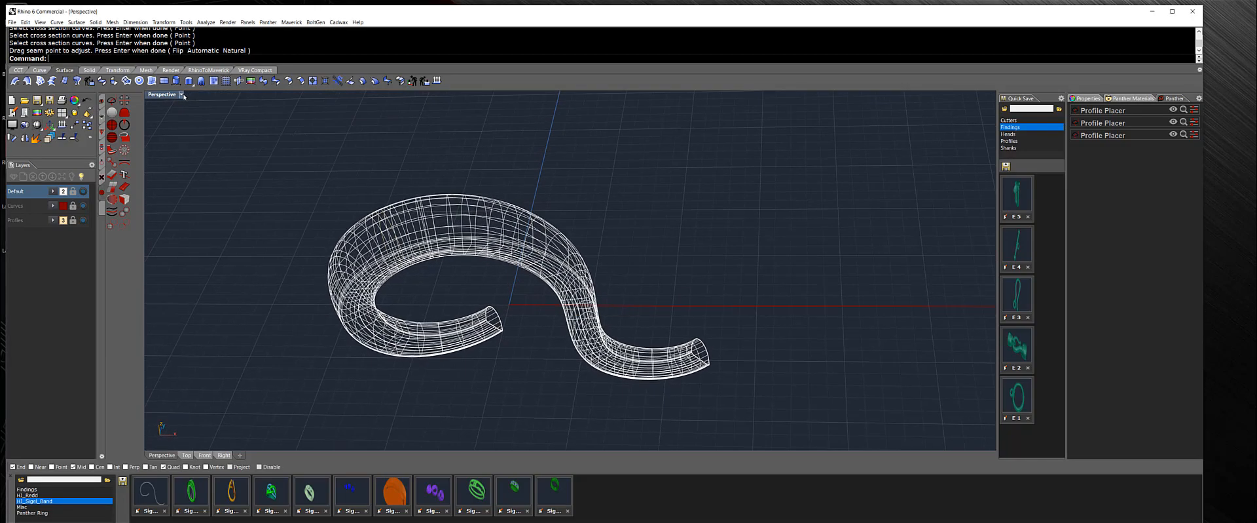
# Switch the perspective view to Shaded display and delete the swept surface.
pyautogui.click(180, 94)
pyautogui.click(171, 123)
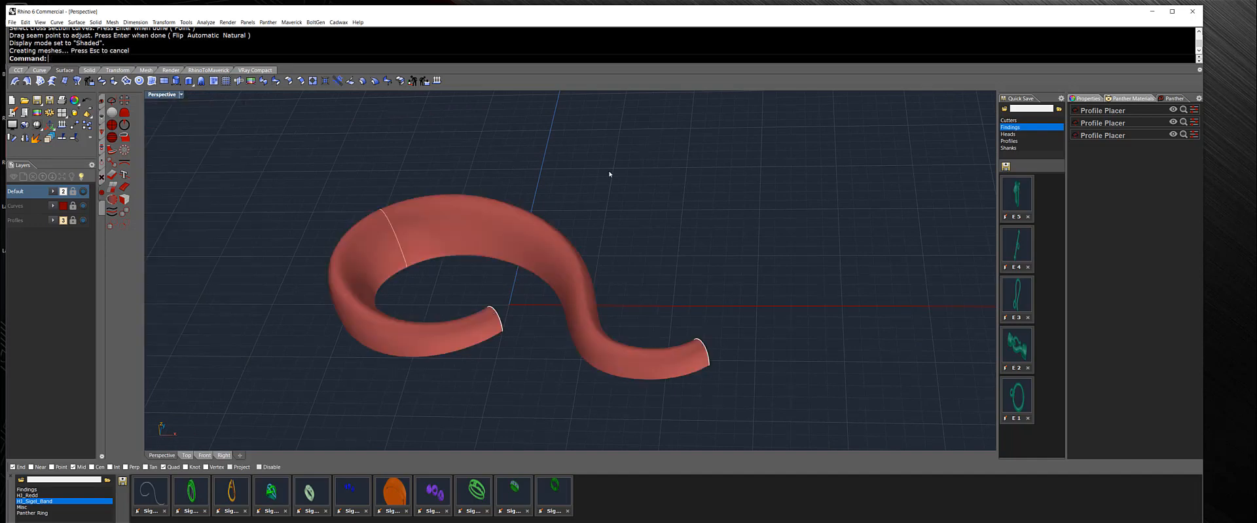
pyautogui.moveTo(609, 173)
pyautogui.mouseDown(button='right')
pyautogui.moveTo(614, 325)
pyautogui.moveTo(592, 406)
pyautogui.moveTo(647, 401)
pyautogui.moveTo(492, 289)
pyautogui.moveTo(469, 177)
pyautogui.moveTo(419, 216)
pyautogui.moveTo(402, 269)
pyautogui.mouseUp(button='right')
pyautogui.moveTo(514, 280); pyautogui.dragTo(545, 335, button='right')
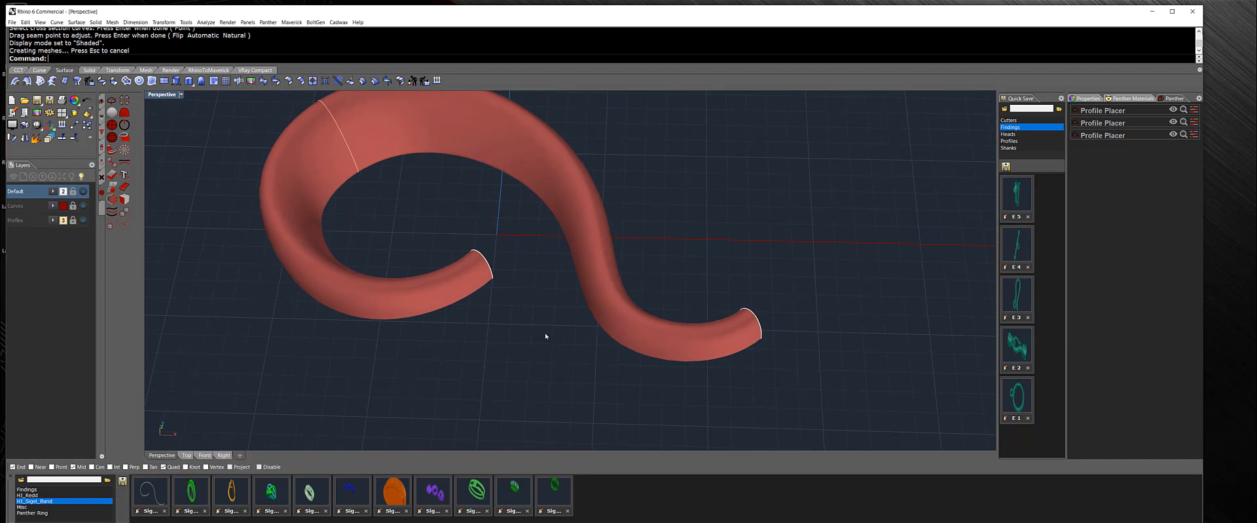
pyautogui.moveTo(545, 334); pyautogui.dragTo(412, 208, button='right')
pyautogui.click(452, 172)
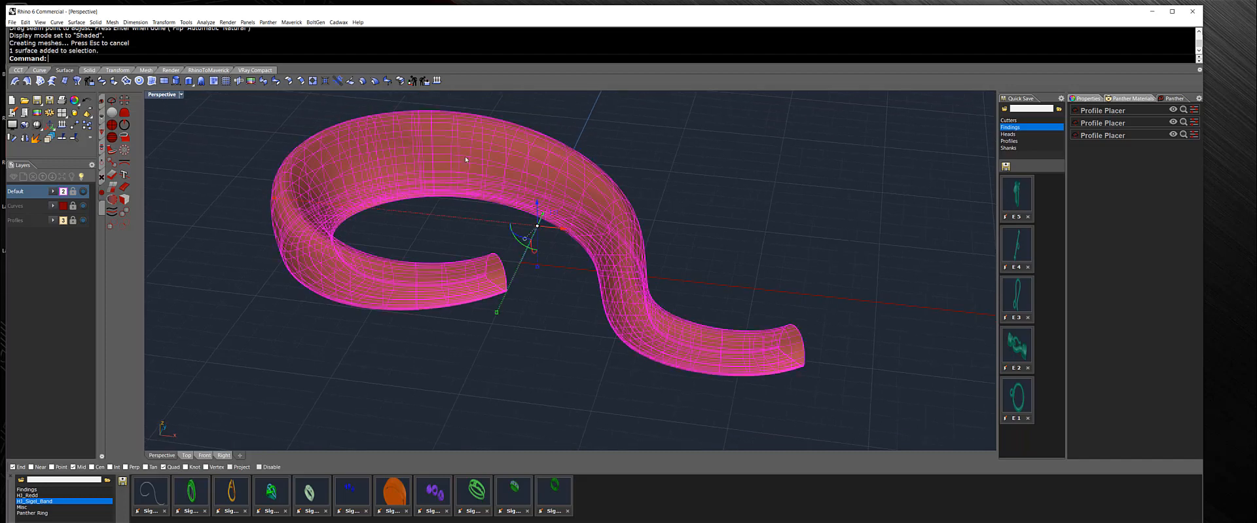
pyautogui.press('Delete')
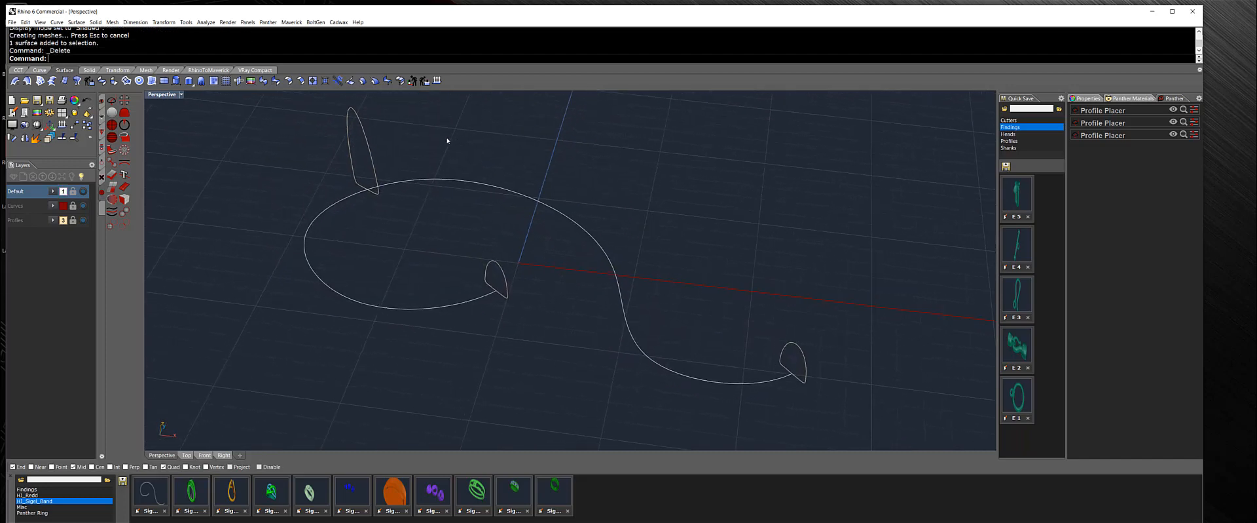
# Sweep a new surface along the rail curve, picking the three cross-section profiles starting from the far end.
pyautogui.moveTo(453, 146); pyautogui.dragTo(453, 152, button='right')
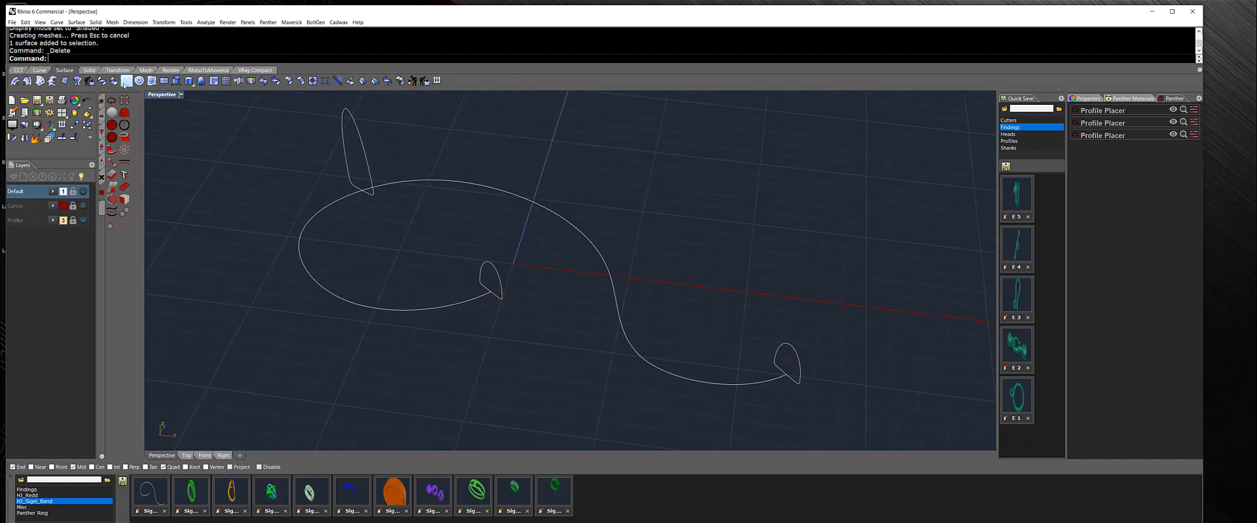
pyautogui.click(15, 81)
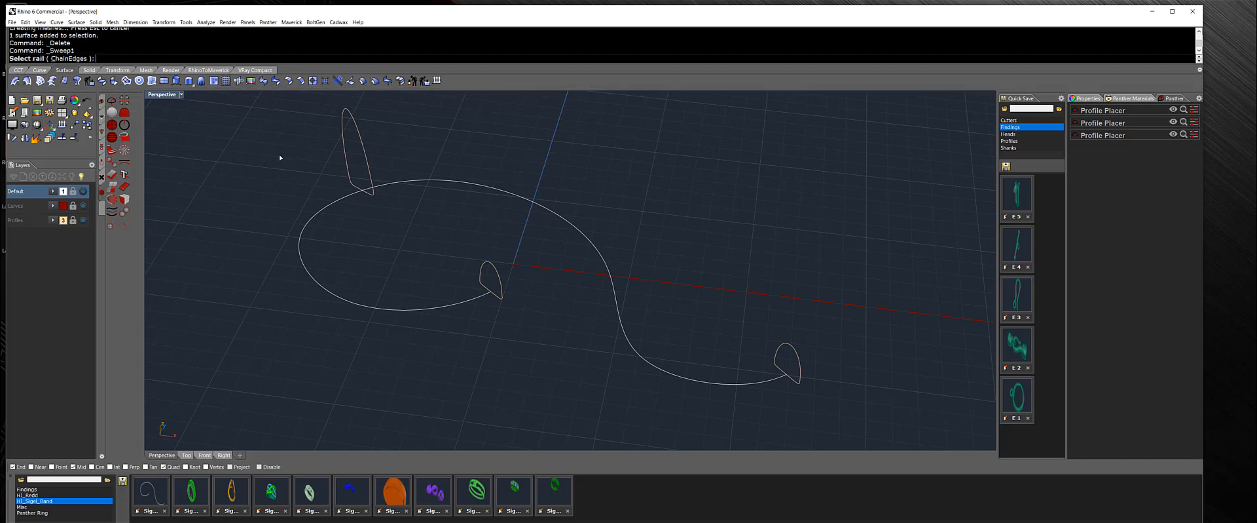
pyautogui.click(651, 370)
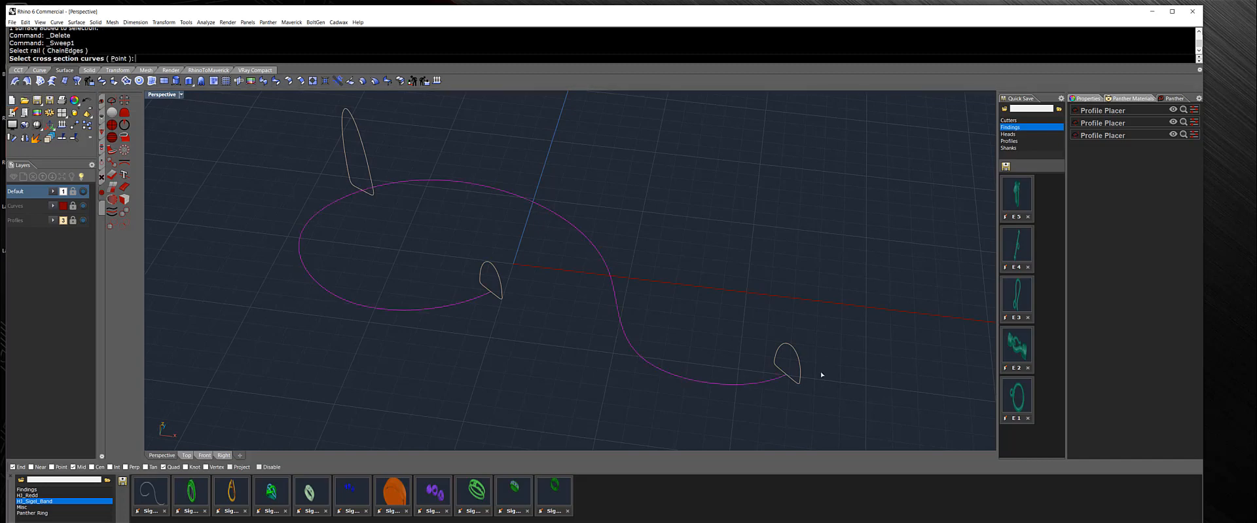
pyautogui.click(794, 380)
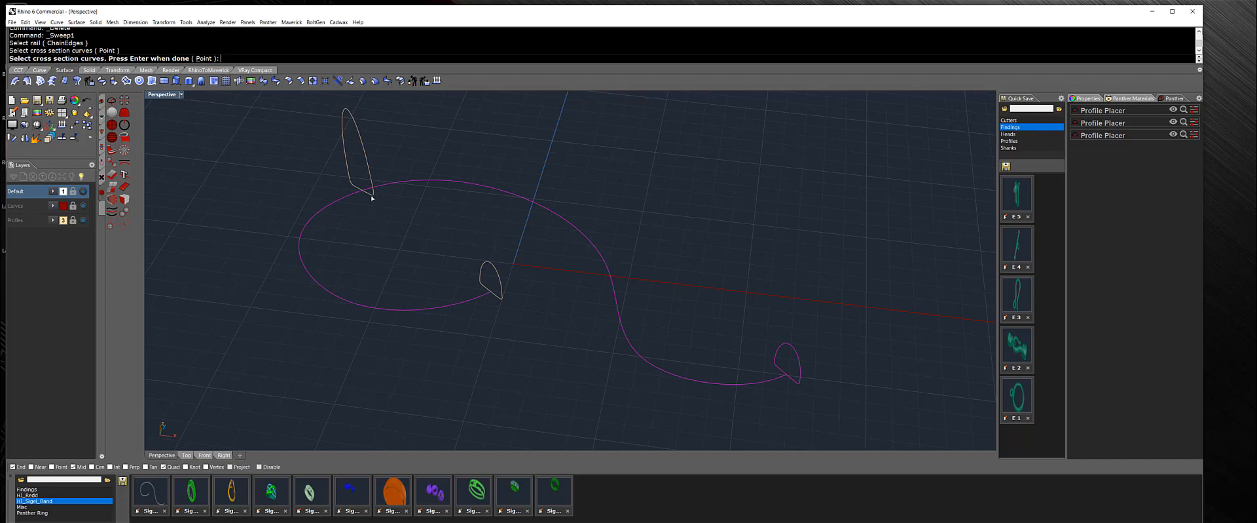
pyautogui.click(372, 196)
pyautogui.click(487, 286)
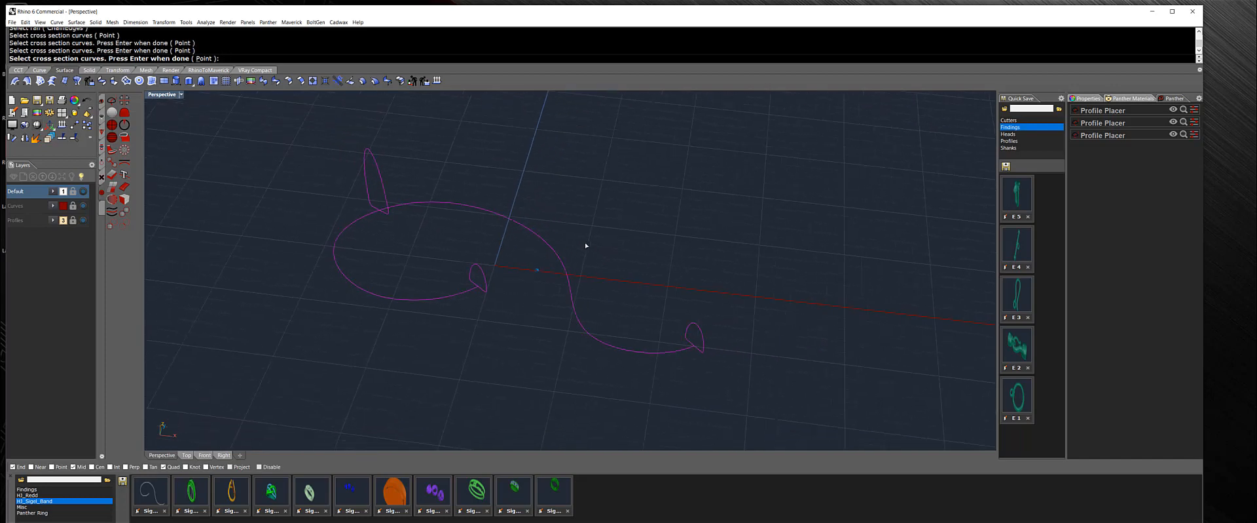
pyautogui.press('Return')
pyautogui.press('Return')
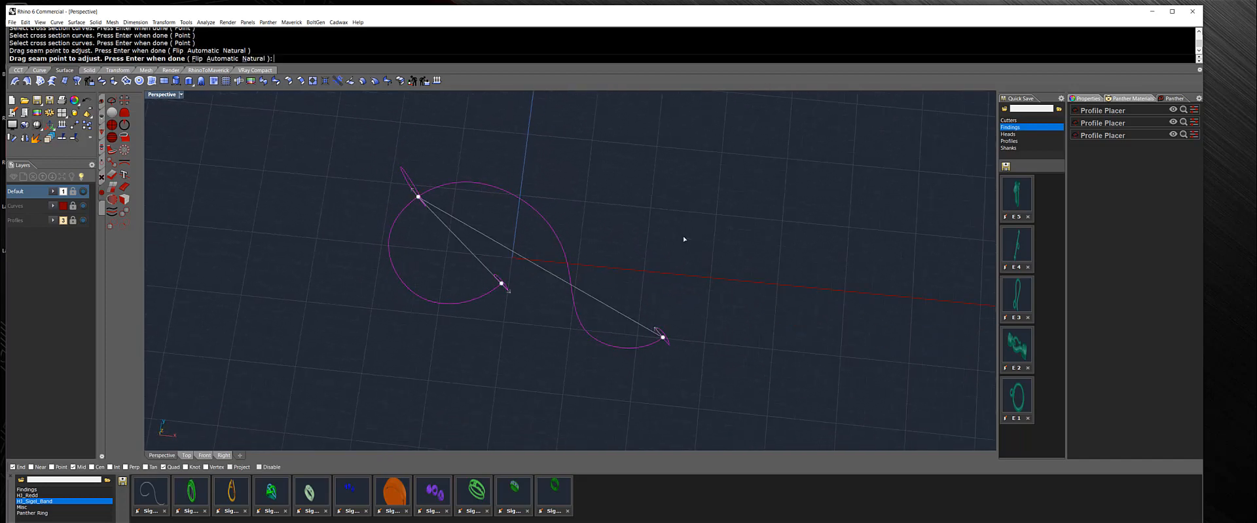
pyautogui.click(854, 334)
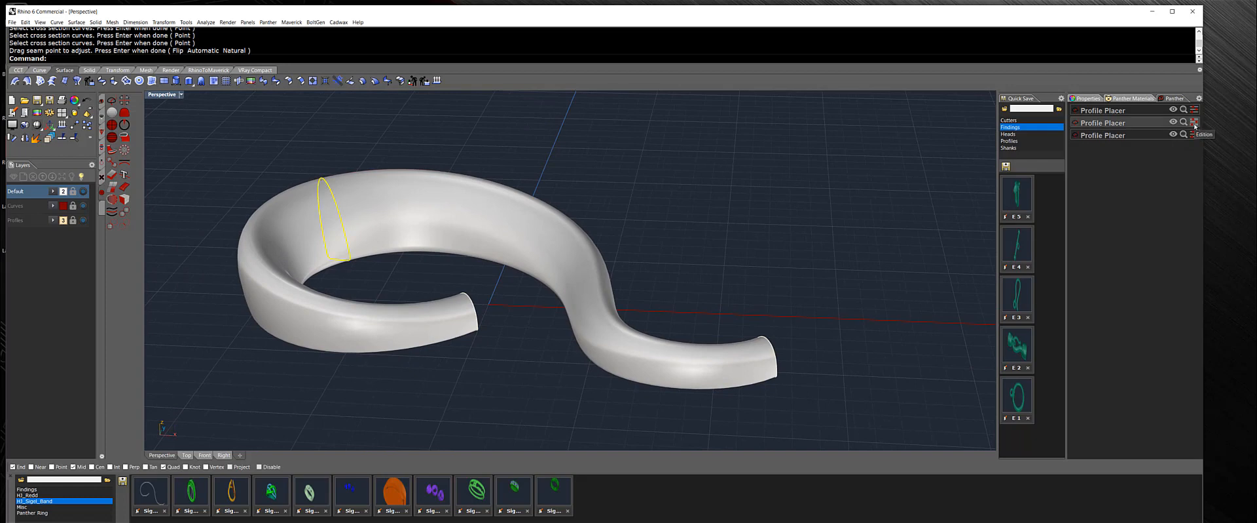
# Edit the second Profile Placer, set its rotation angle to 180 and validate the change.
pyautogui.click(1194, 124)
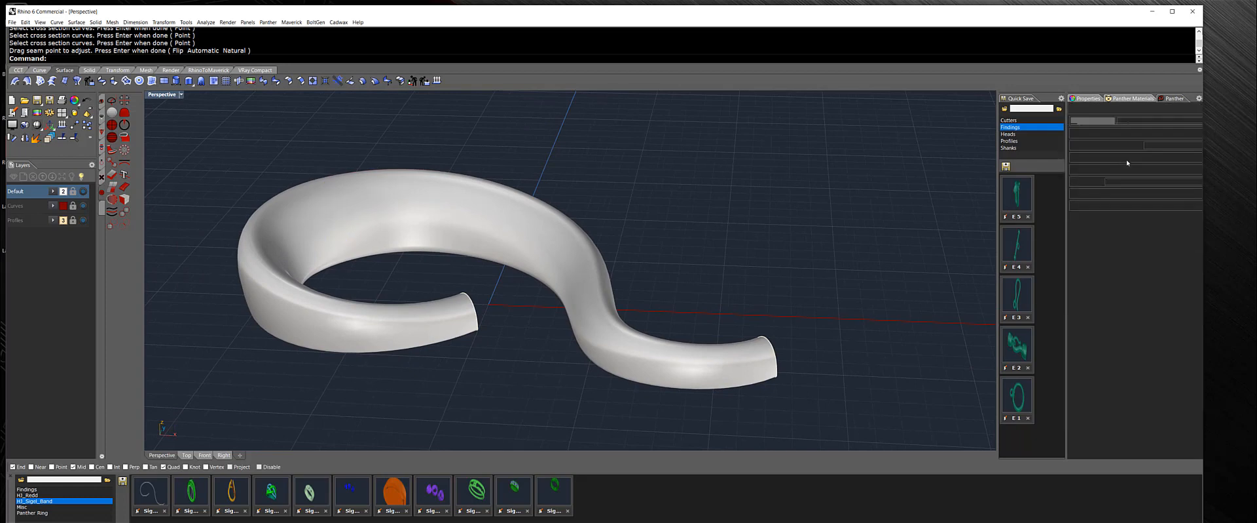
pyautogui.click(1087, 210)
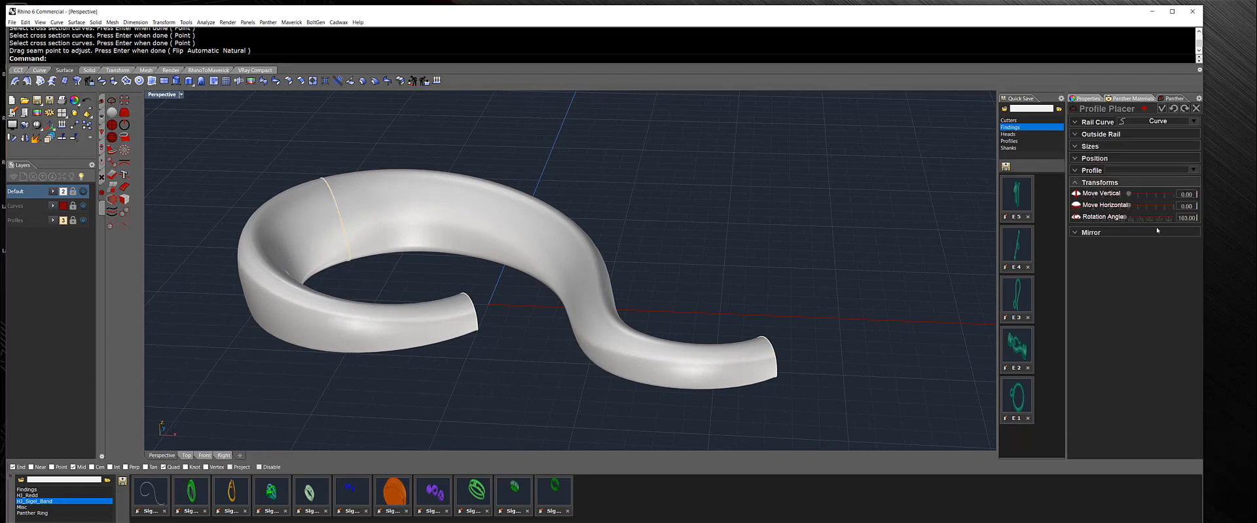
pyautogui.moveTo(1179, 219); pyautogui.dragTo(1193, 220)
pyautogui.write('180')
pyautogui.press('Return')
pyautogui.click(1162, 108)
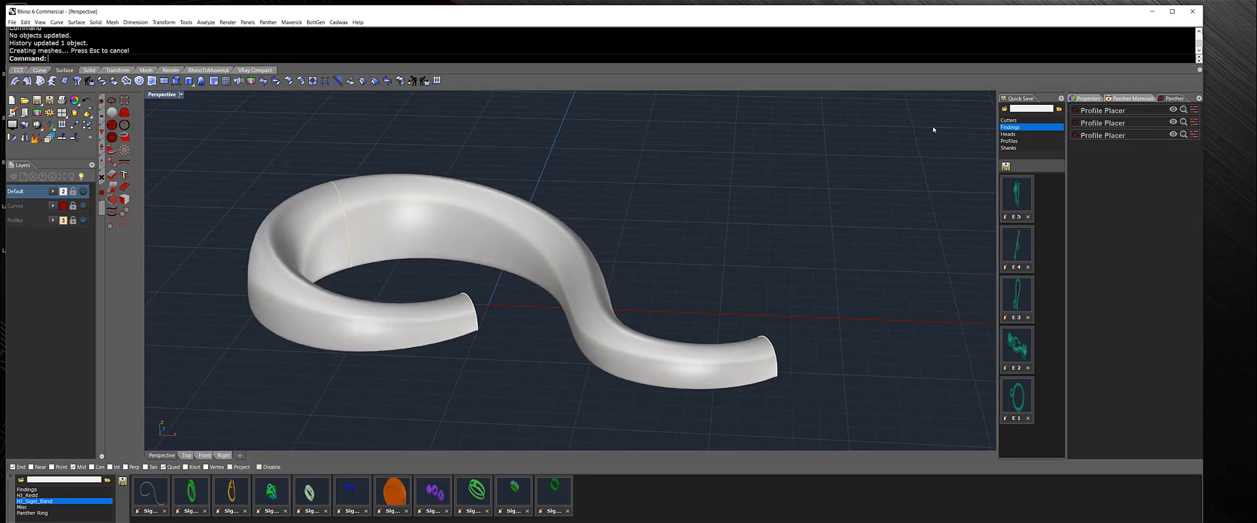